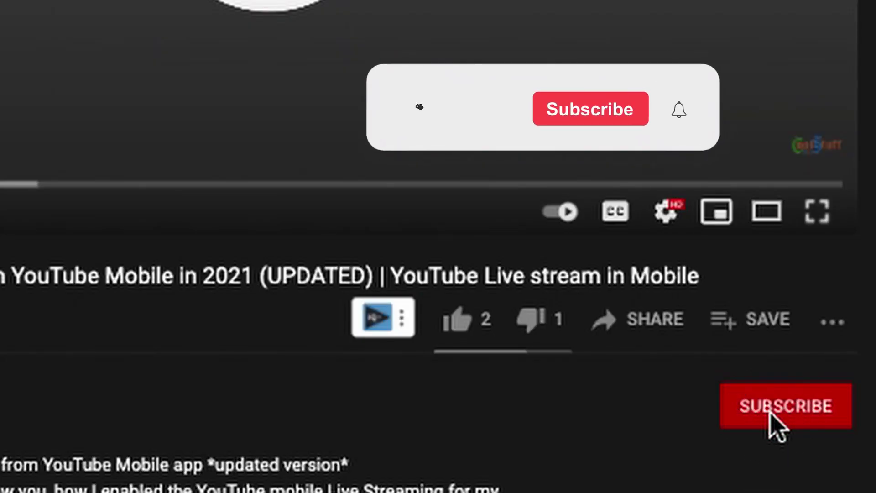
Subscribe to the Cool Stuff channel and like the live-streaming video
click(753, 413)
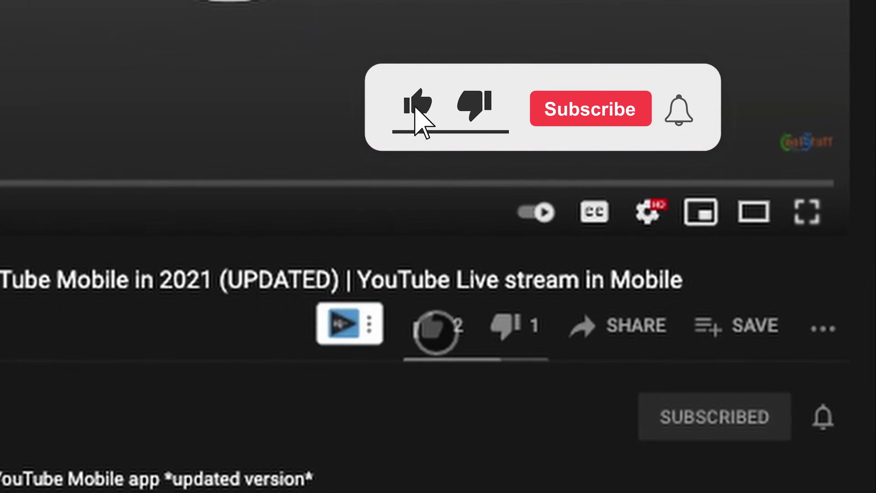
click(440, 323)
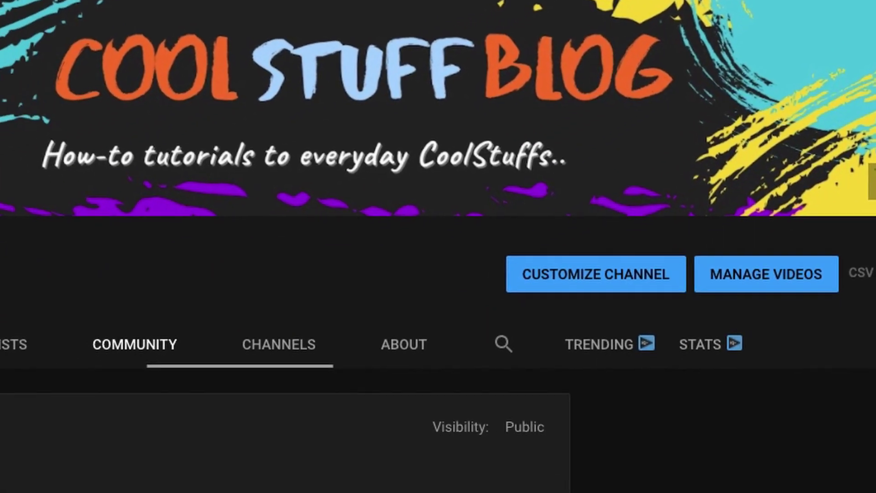
Continue the sample post about tagging subscribers, trying an @ mention
key(BackSpace)
key(BackSpace)
key(BackSpace)
key(BackSpace)
key(BackSpace)
key(BackSpace)
key(BackSpace)
key(BackSpace)
key(BackSpace)
text(for your subscribers.. inclu)
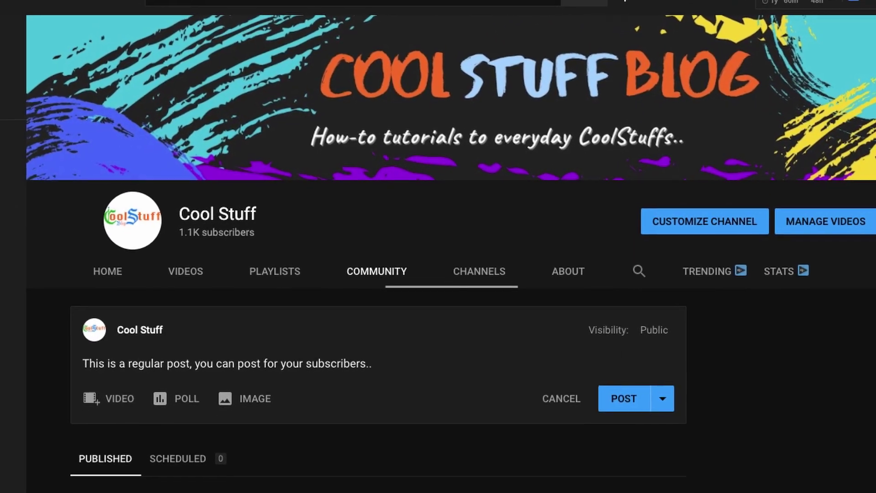
key(BackSpace)
key(BackSpace)
key(BackSpace)
key(BackSpace)
key(BackSpace)
text(tag them with)
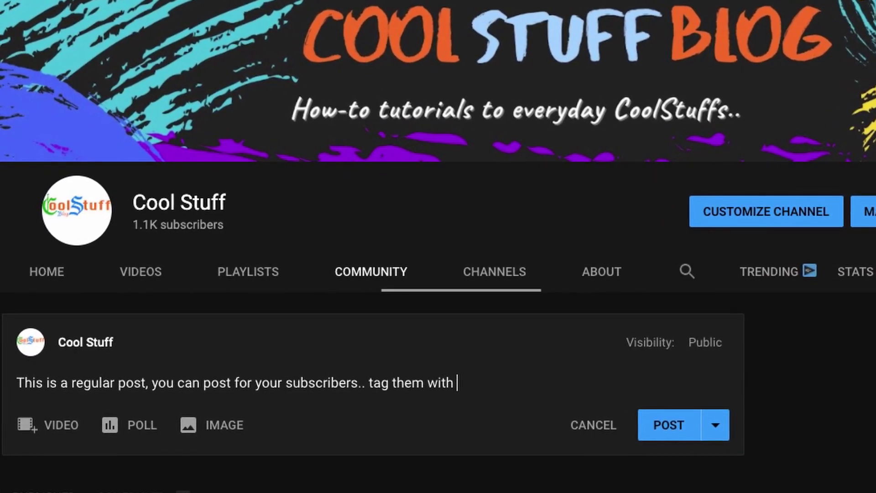
text( name @name)
key(BackSpace)
key(BackSpace)
key(BackSpace)
key(BackSpace)
text(subscribe)
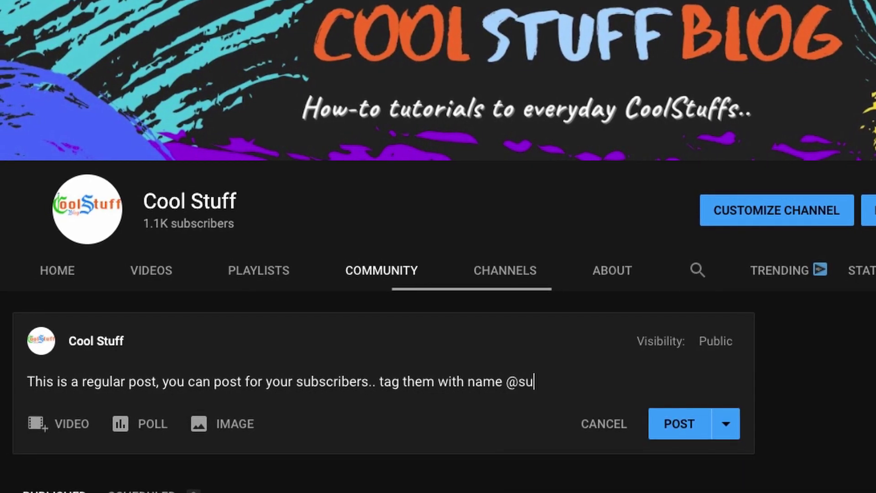
key(BackSpace)
key(BackSpace)
key(BackSpace)
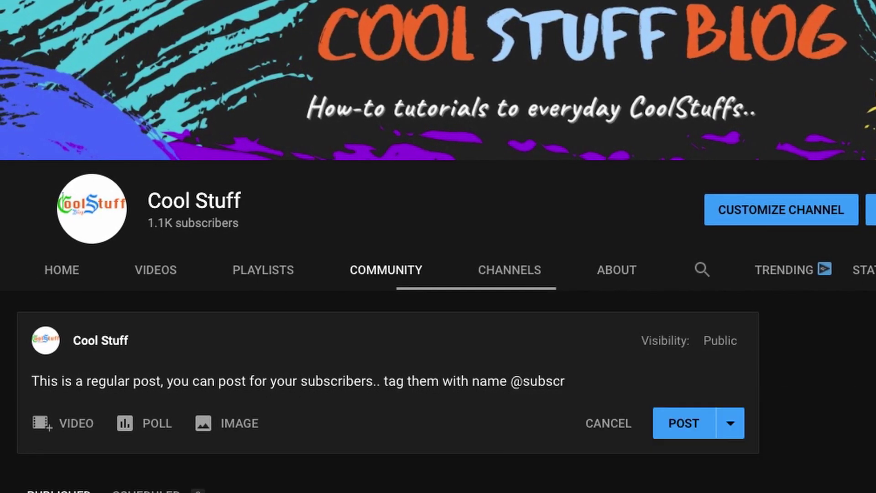
key(BackSpace)
key(BackSpace)
key(BackSpace)
key(BackSpace)
key(BackSpace)
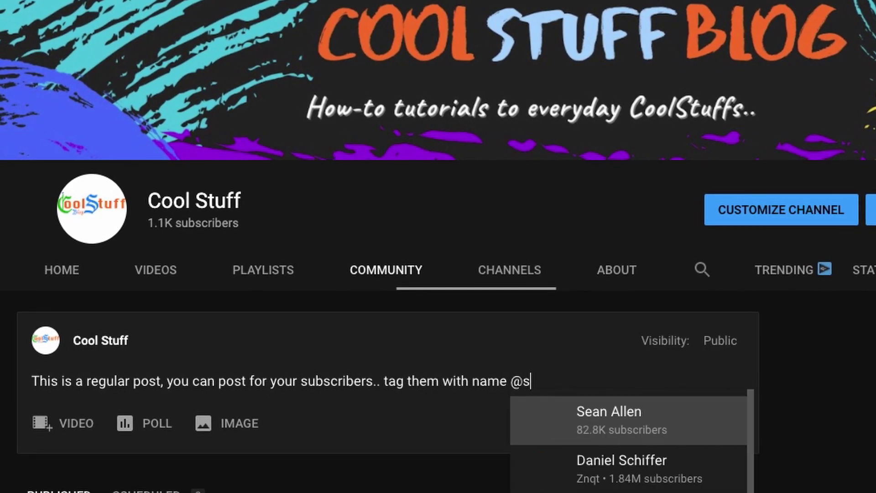
Replace all the post text with 'Create a pool for your next content or any contest'
key(BackSpace)
text(n)
key(ctrl+a)
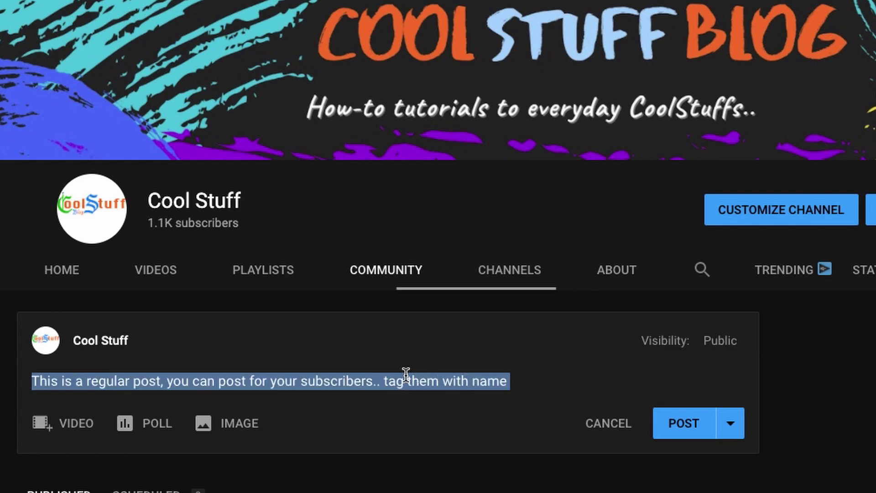
key(BackSpace)
text(Create a pool for your ne)
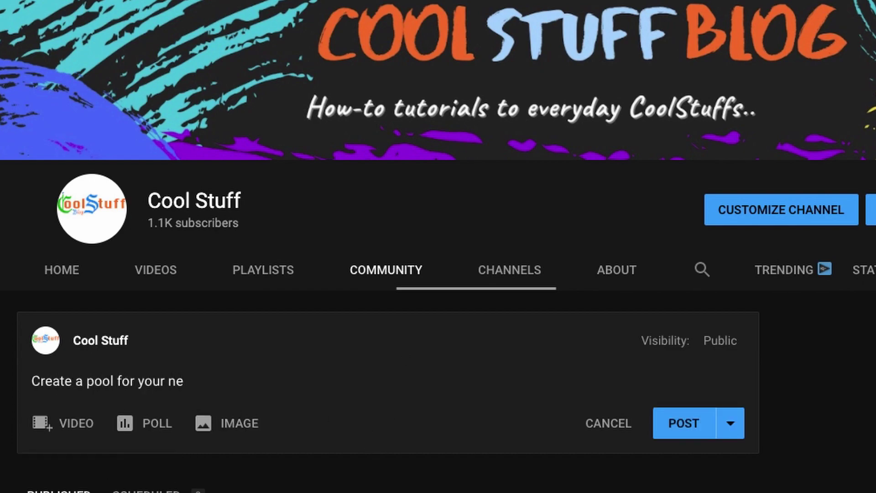
text(xt content or any contest fo)
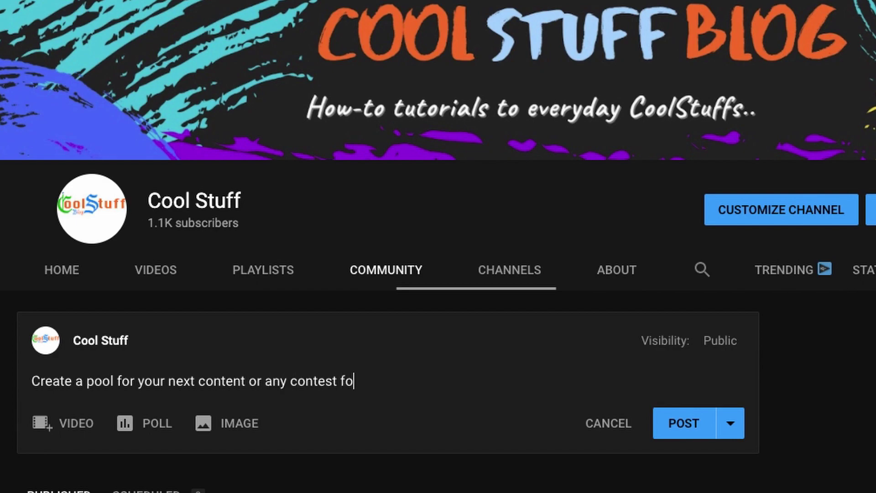
Add a poll to the post with options 'Yes' and 'No'
click(145, 423)
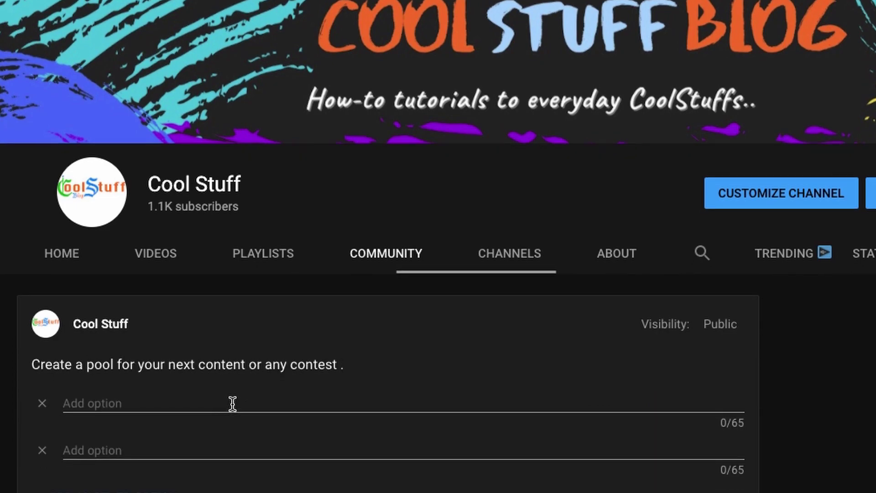
click(231, 405)
text(Yes)
key(Tab)
text(No)
Write 'Add video or behind the scene' in the post, correcting 'sence' to 'scene'
click(554, 361)
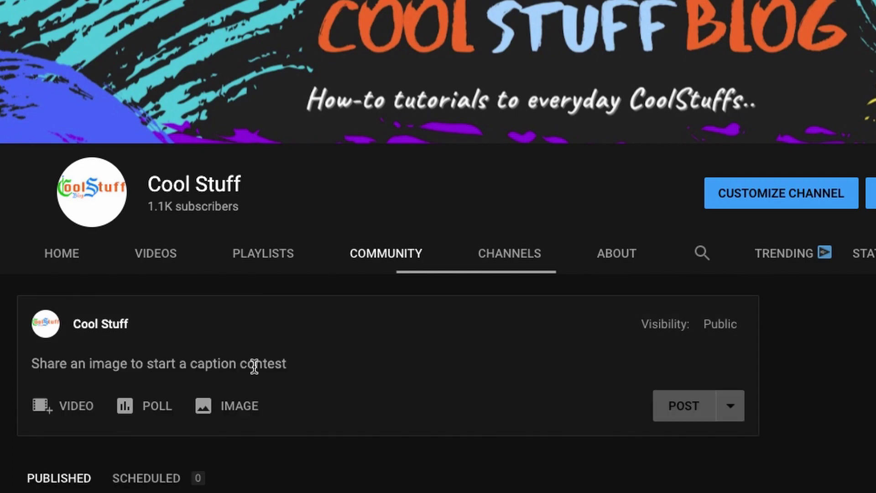
click(137, 365)
text(Add video or)
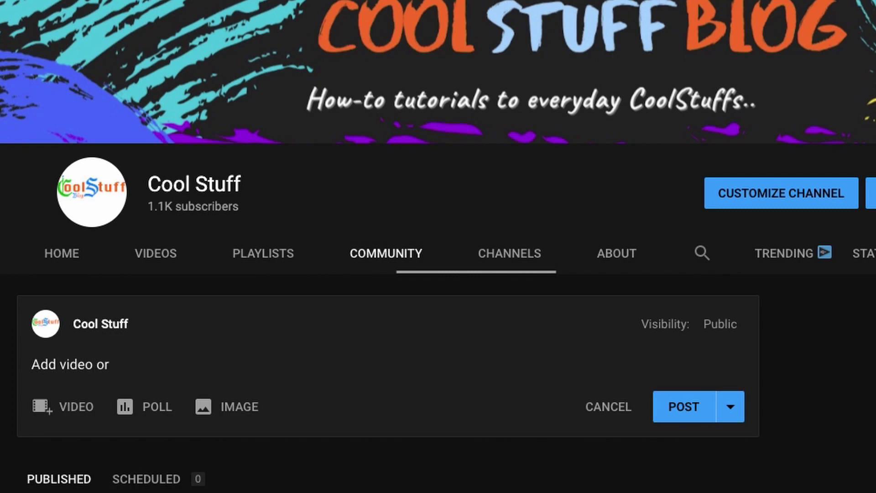
text( behind the sence)
right_click(199, 364)
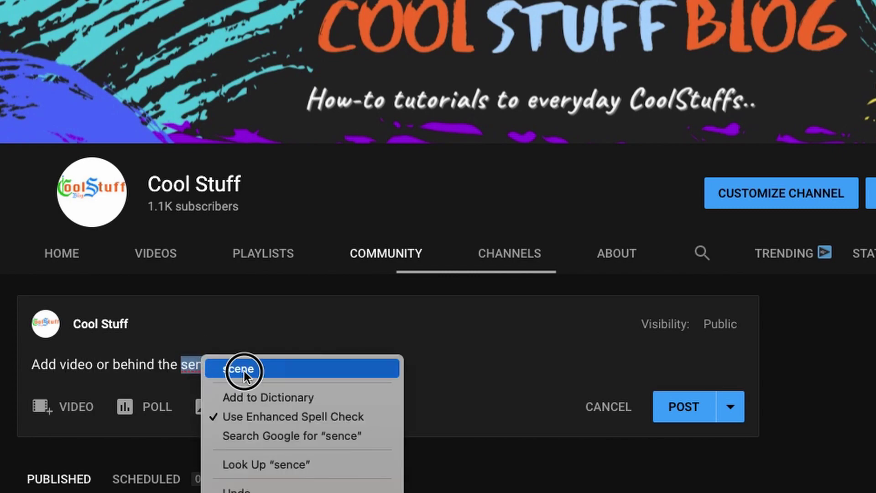
click(237, 365)
Try the video attachment option, then clear the post text
click(68, 406)
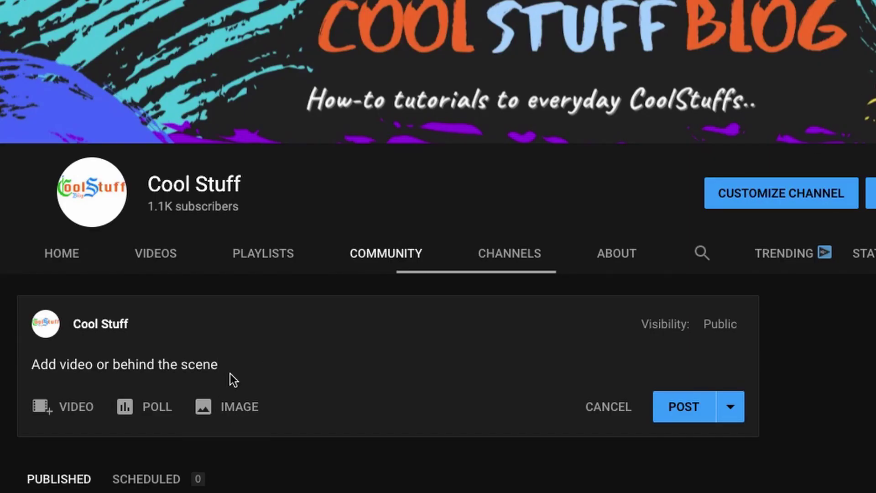
triple_click(201, 370)
key(BackSpace)
Attach an image by browsing Desktop > YoutubeVideos to choose waiting.mp4
click(226, 406)
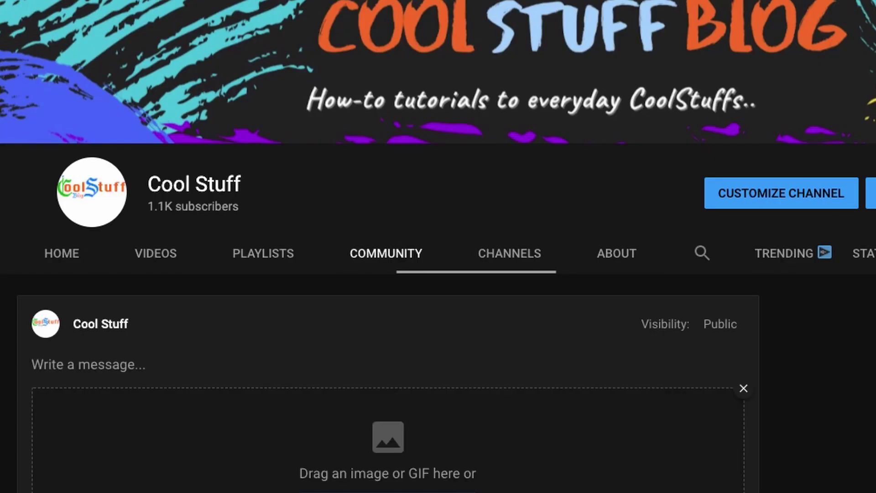
scroll(557, 319, down, 5)
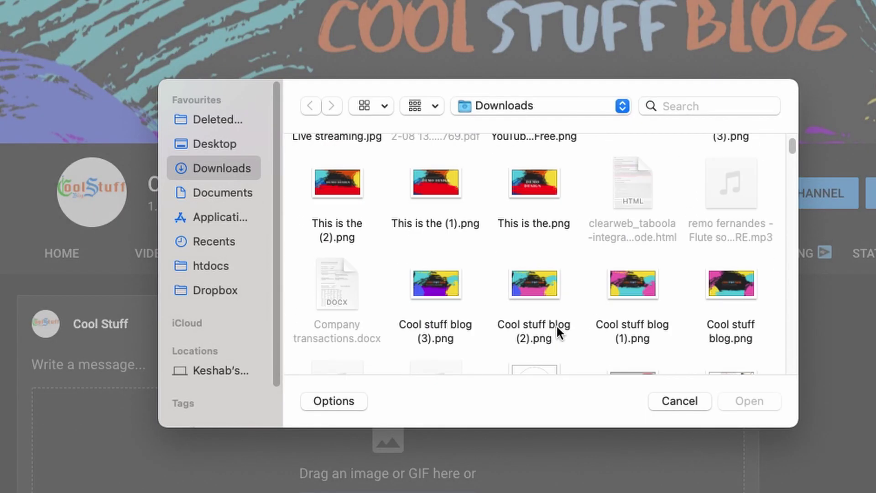
scroll(557, 324, down, 5)
click(211, 144)
double_click(636, 182)
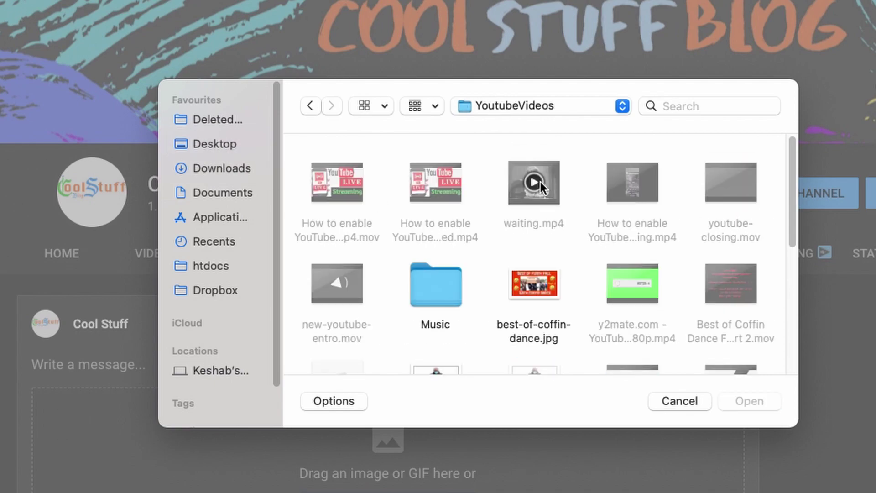
click(541, 187)
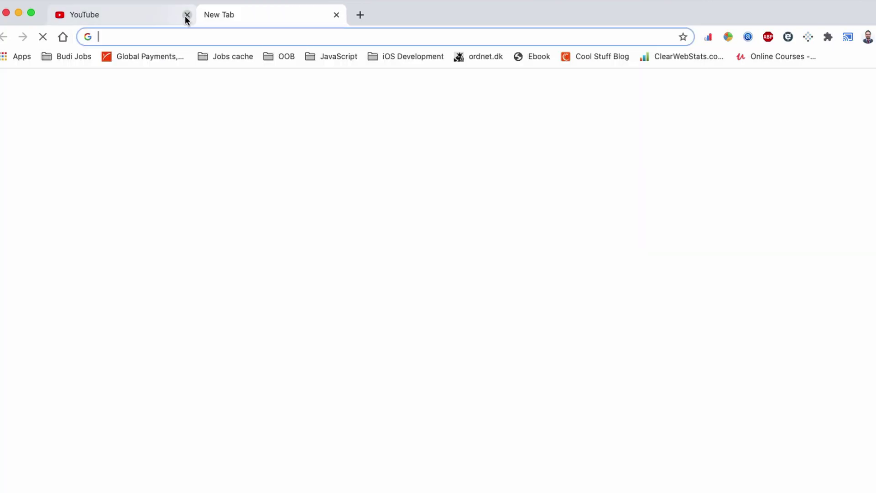
Close the YouTube tab and start entering youtube.com in the address bar
click(185, 15)
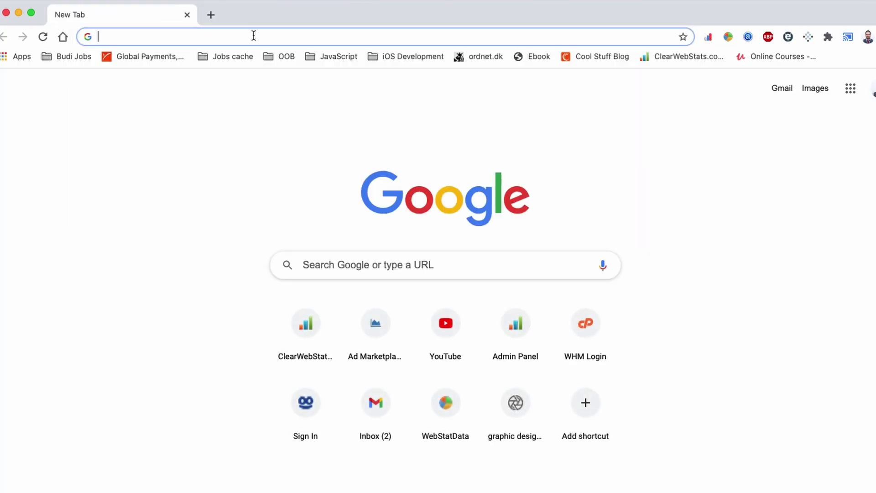
text(youtube)
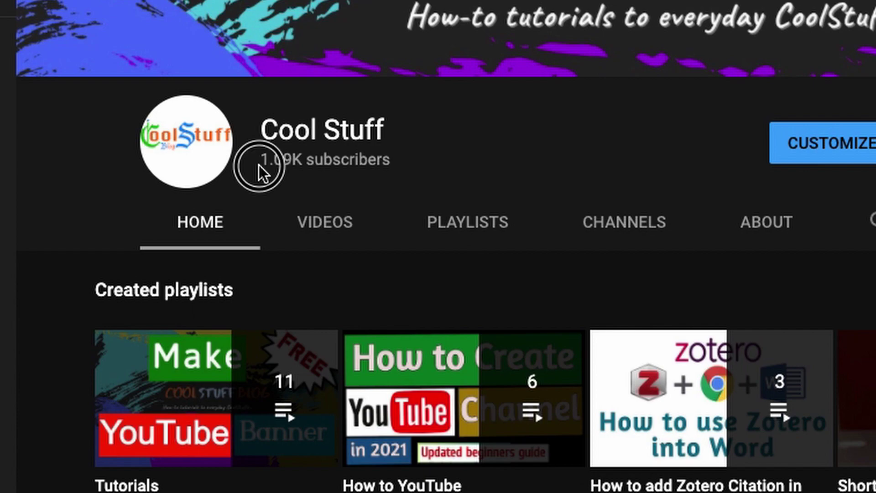
Select the '1.09K subscribers' line on the channel home, then clear the selection
drag(260, 168, 391, 162)
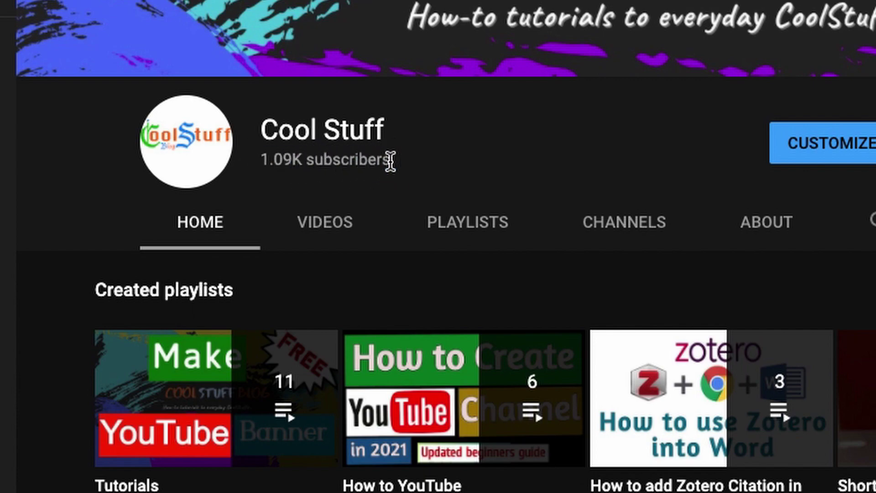
triple_click(295, 153)
click(423, 146)
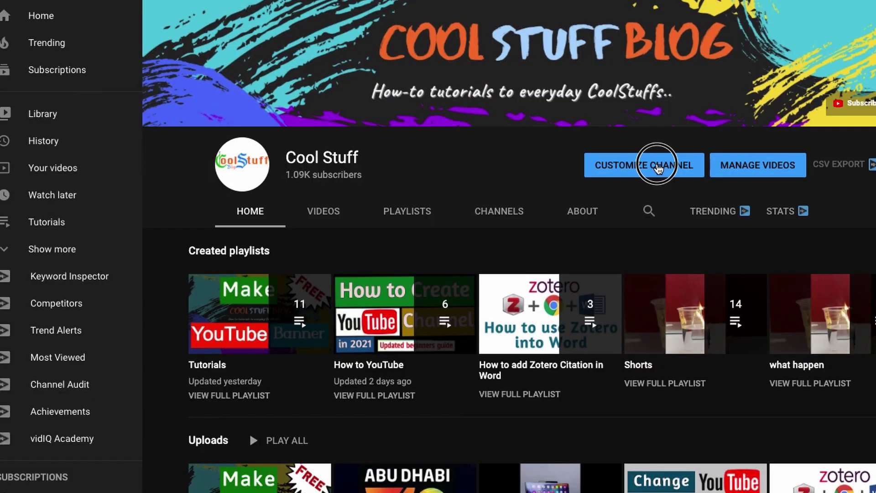
Open Channel customization, view Branding and Basic info, and check Layout's addable sections without adding
click(657, 168)
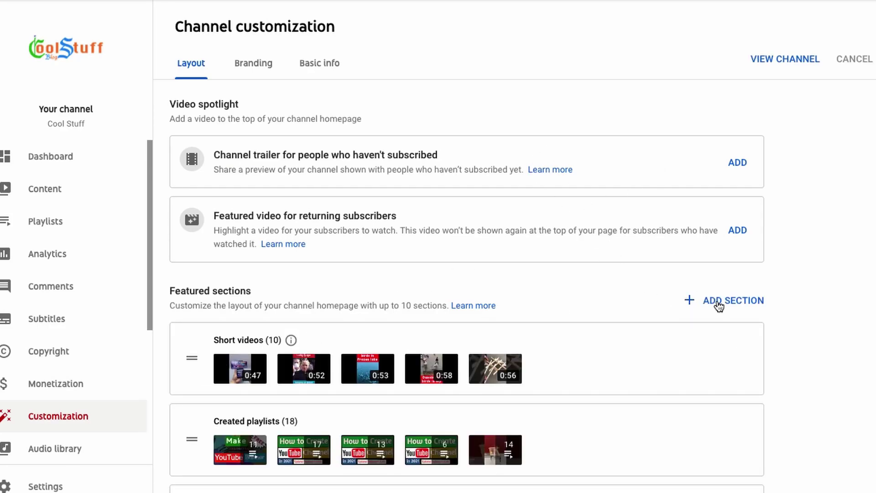
click(254, 62)
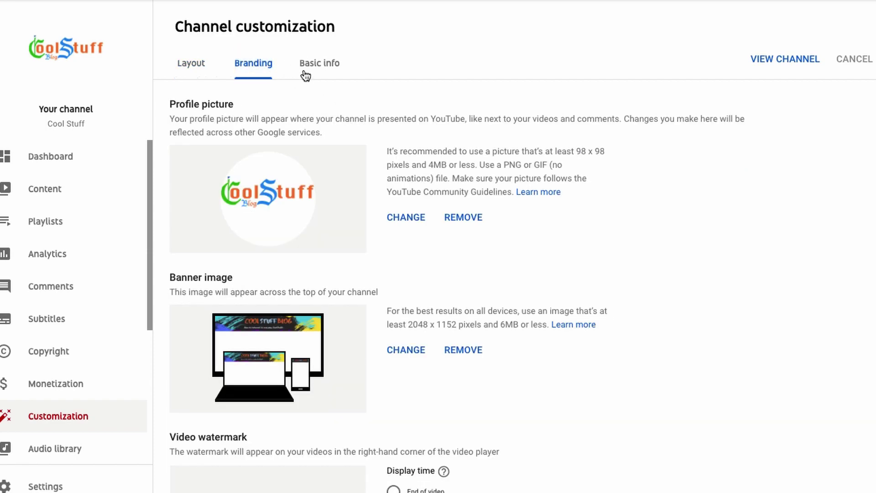
click(319, 67)
click(207, 66)
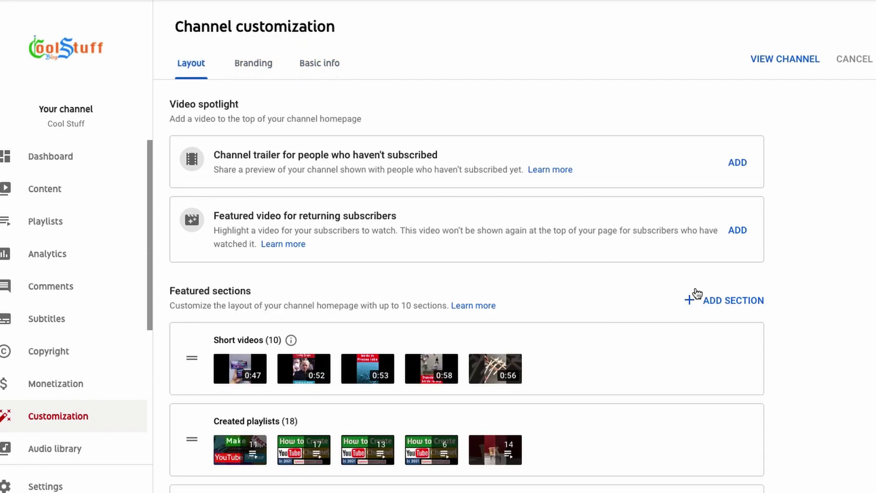
click(697, 293)
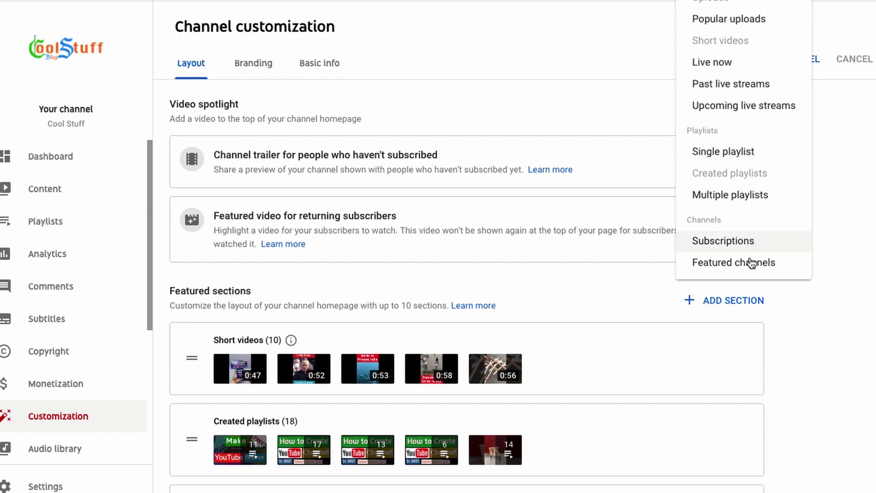
click(866, 296)
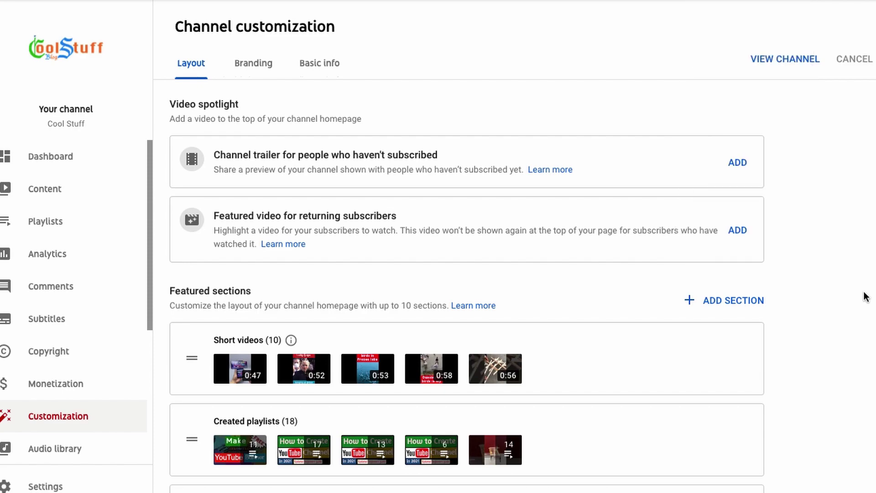
In Settings > Community > Defaults, keep Discussions tab comments set to Disable comments
click(57, 486)
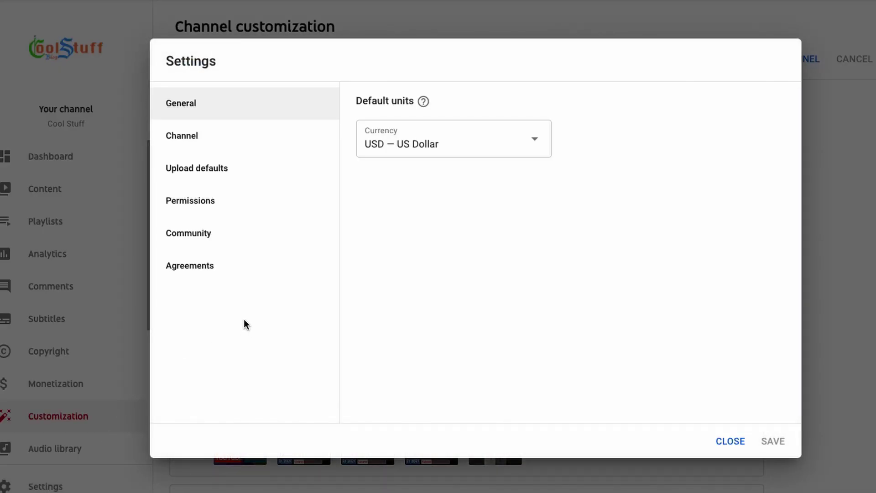
click(201, 232)
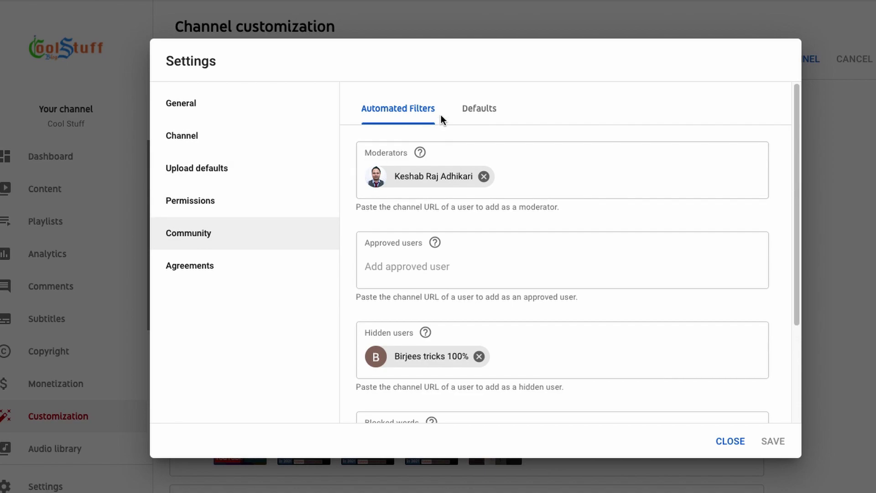
scroll(513, 221, down, 3)
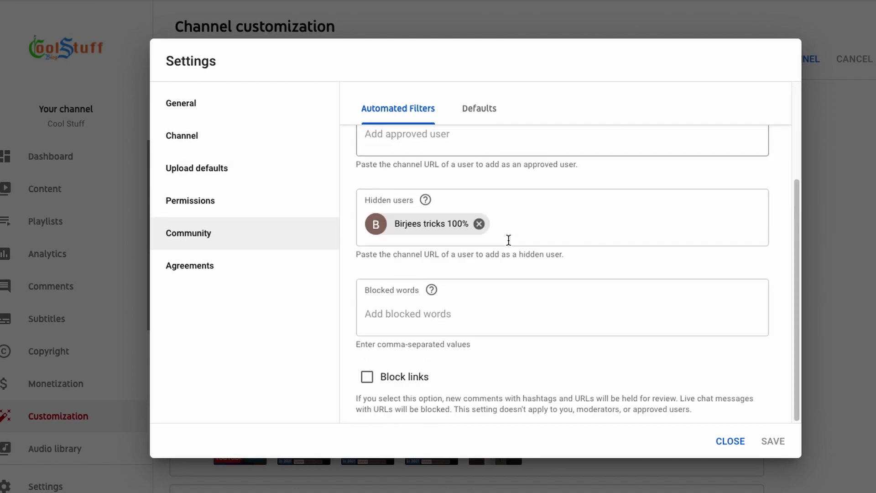
scroll(511, 229, up, 3)
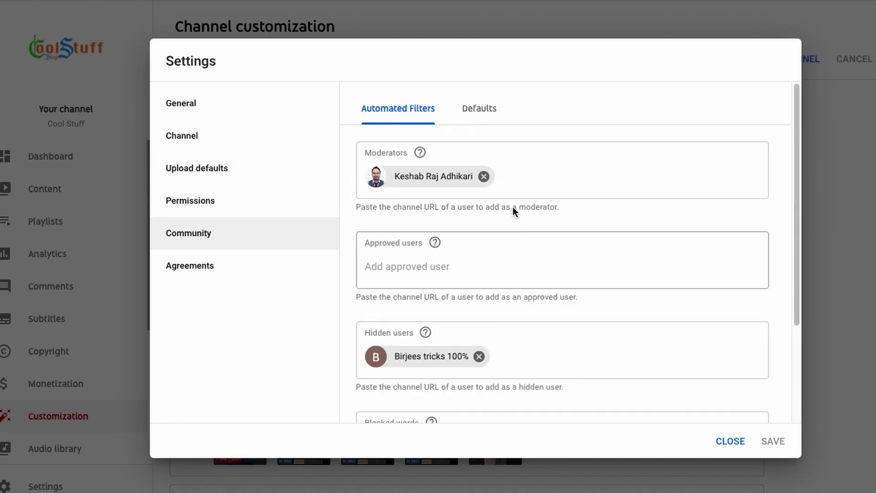
click(480, 114)
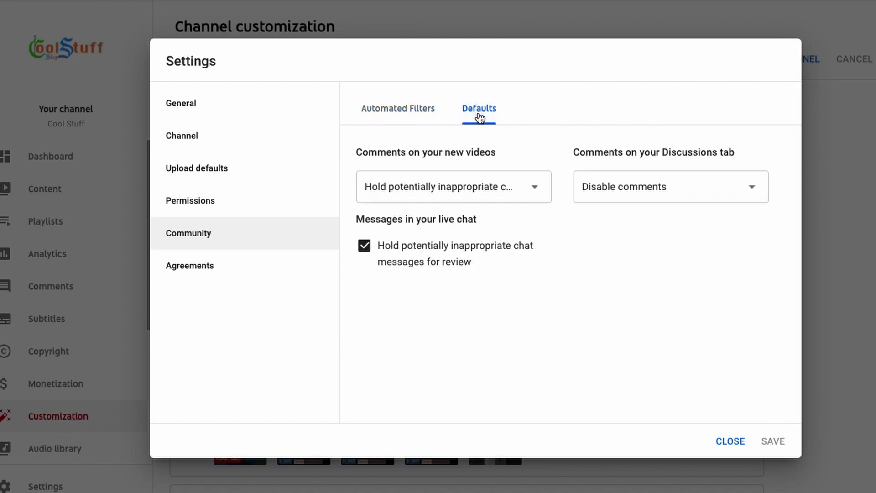
click(622, 187)
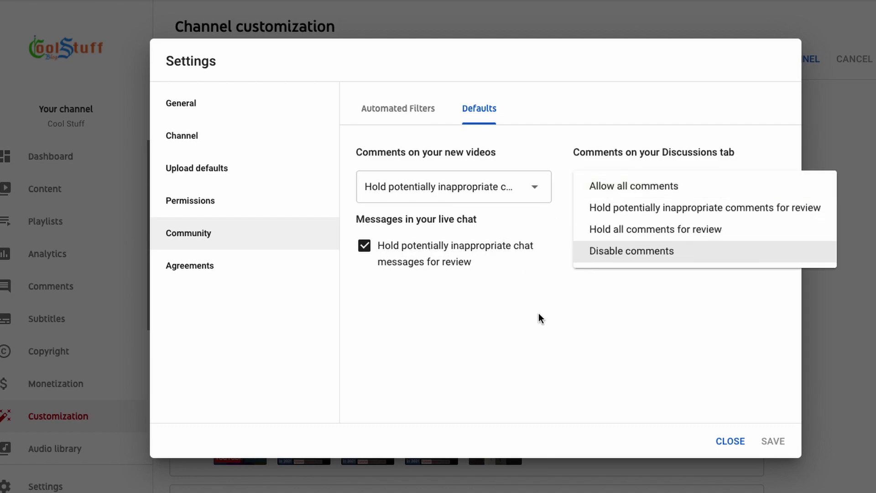
key(Return)
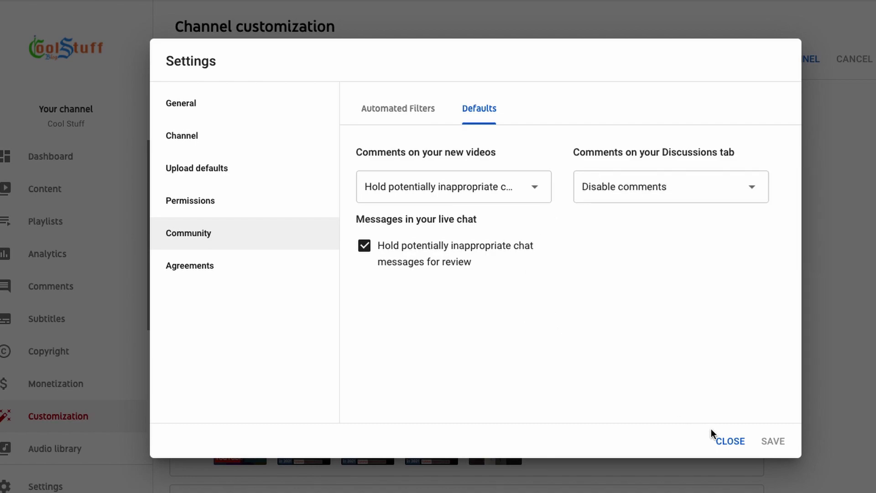
Close the settings and open the Send feedback form from the channel page
click(730, 442)
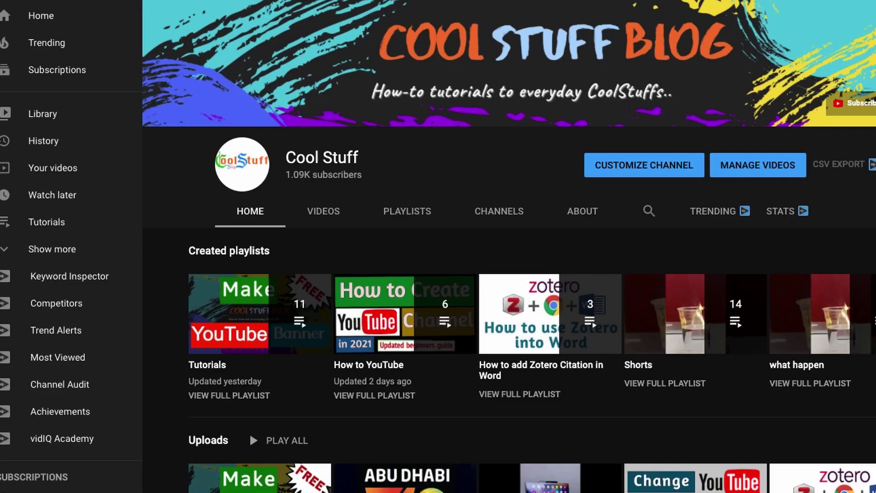
scroll(105, 486, down, 10)
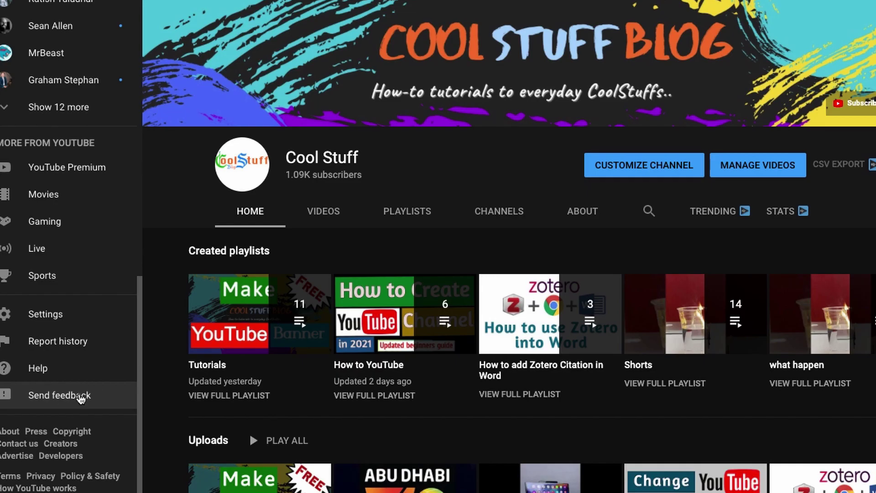
click(80, 397)
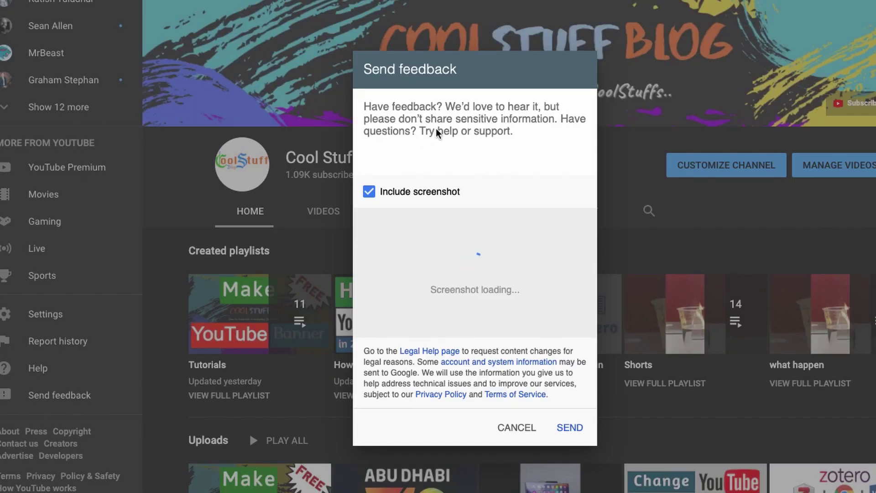
Write the feedback greeting asking YouTube to enable the Community tab feature for the channel
text(Dea)
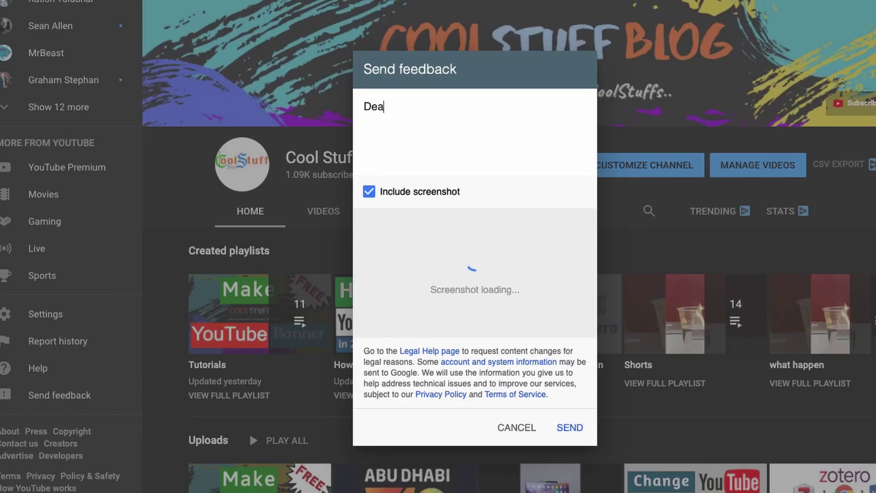
text(r YouTube T)
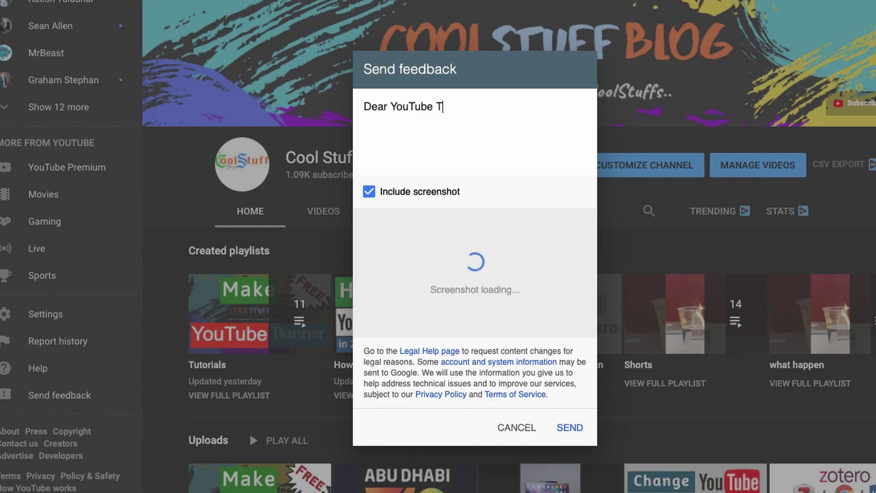
text(M, Greeting!  M)
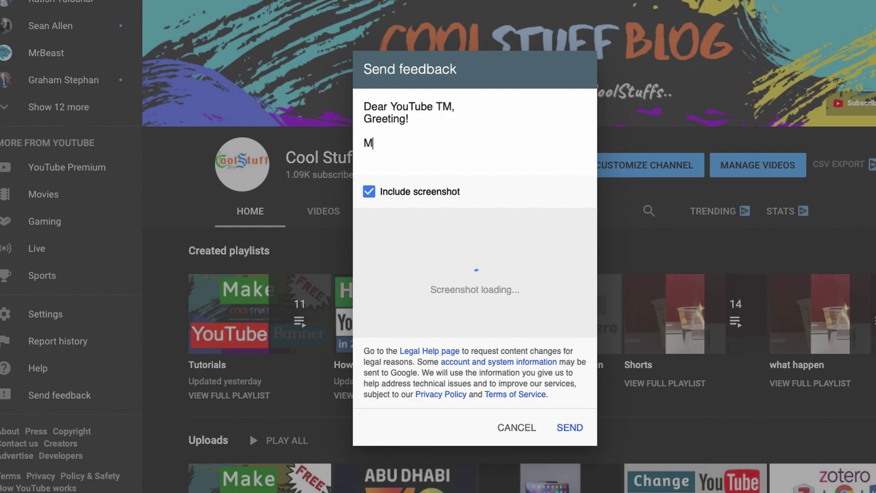
text(y Channel recently crossed 1000 subscriber)
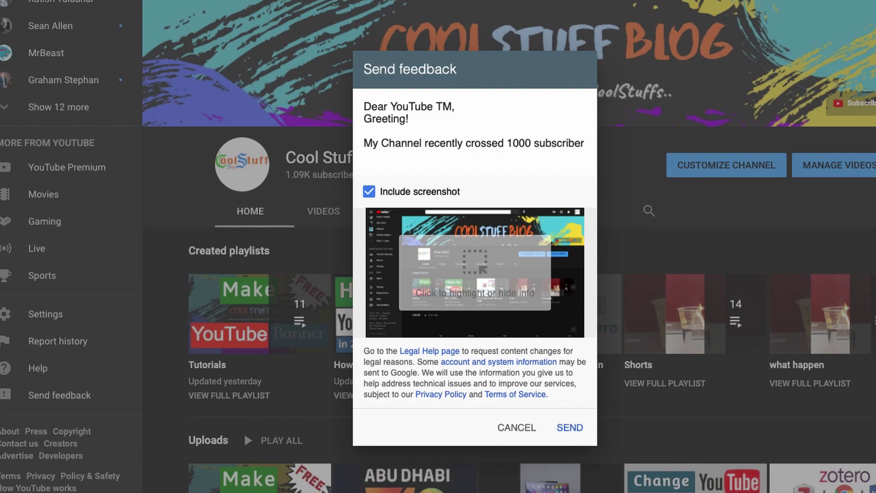
text(s a)
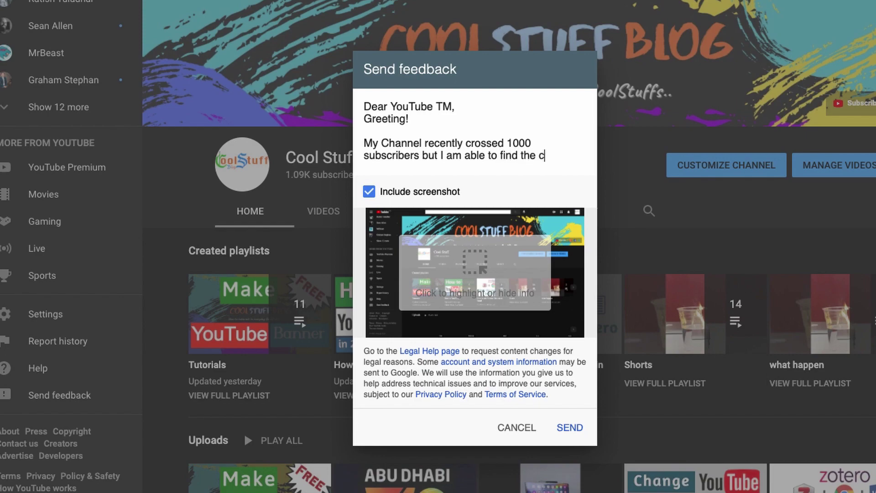
text(nity)
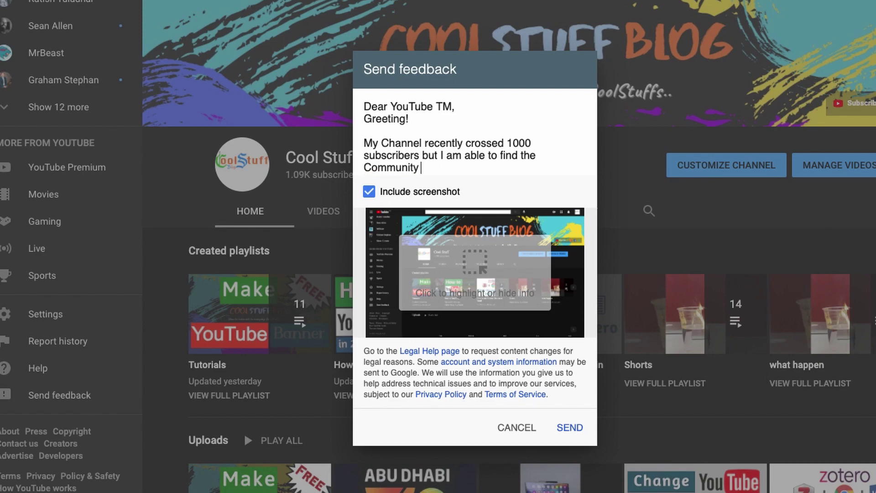
text(features)
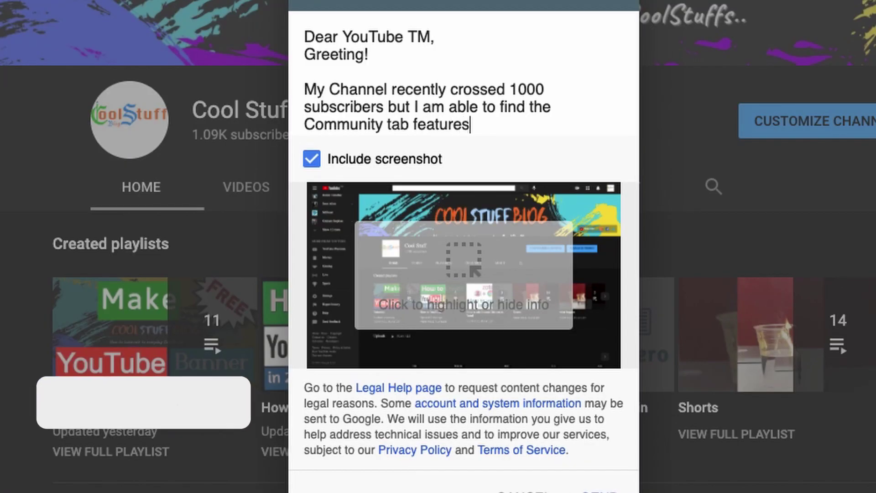
text( within my C)
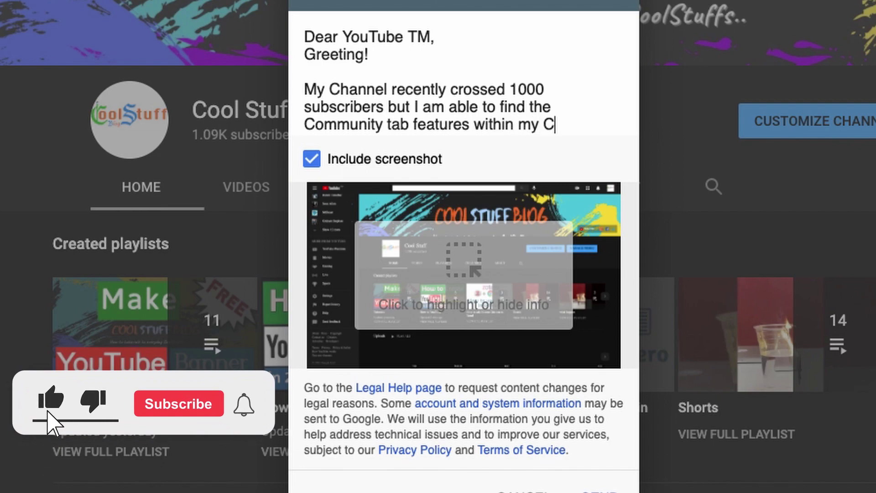
text(hanne)
key(BackSpace)
key(BackSpace)
key(BackSpace)
key(BackSpace)
key(BackSpace)
key(BackSpace)
text(YouTu)
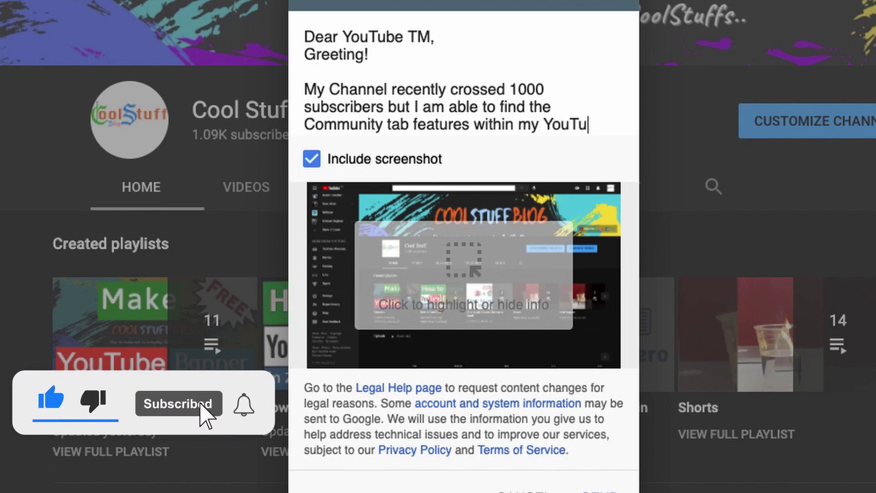
text(be channel)
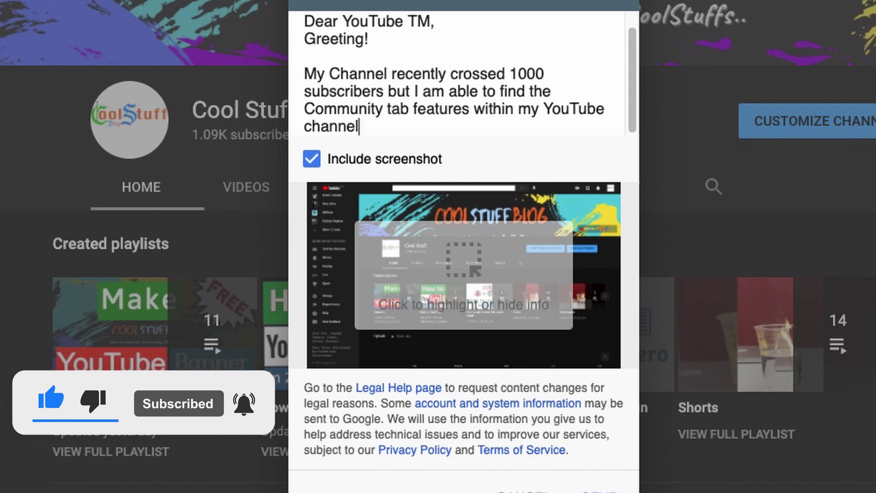
text(. Could)
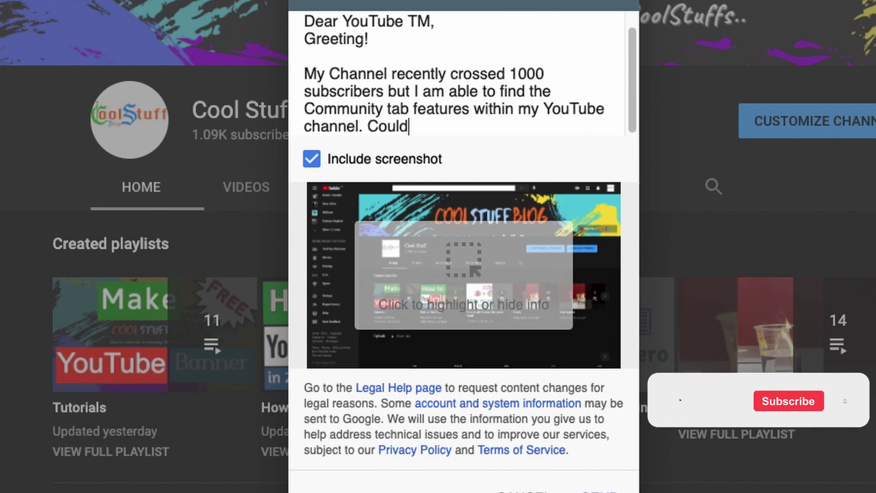
text( you please eb)
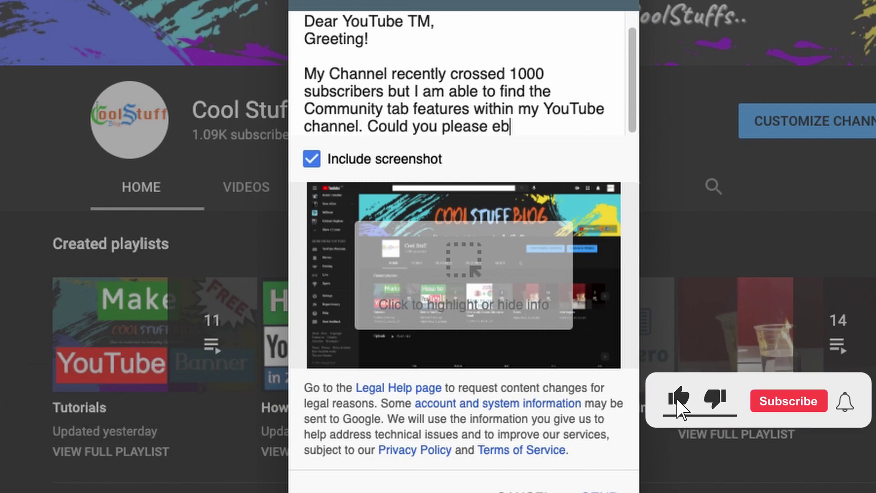
text(abl)
key(BackSpace)
key(BackSpace)
key(BackSpace)
key(BackSpace)
text(nable the feature so I can communicate wi)
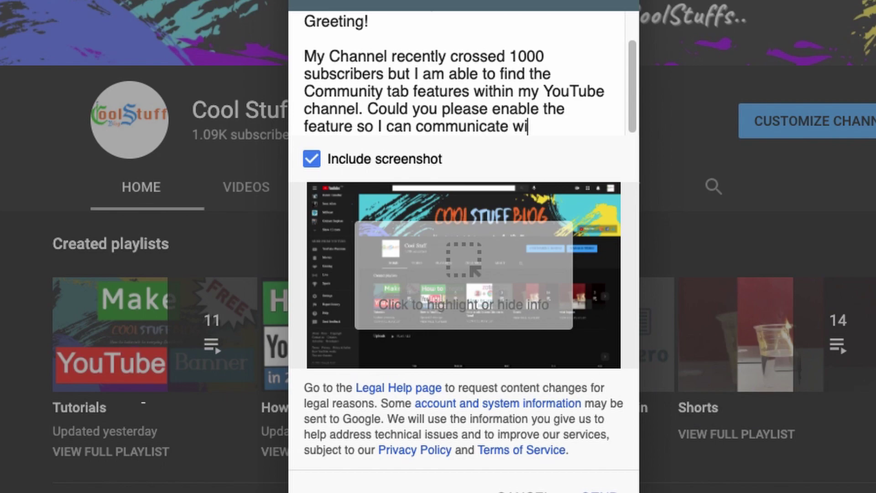
text(th my subscri)
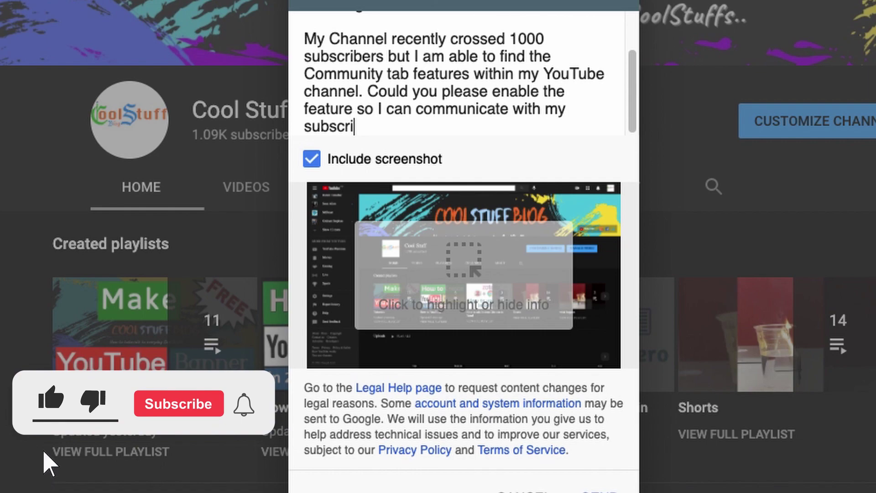
text(bers)
text(.)
Add a 'YouTube URL:' line with the pasted channel address
key(Return)
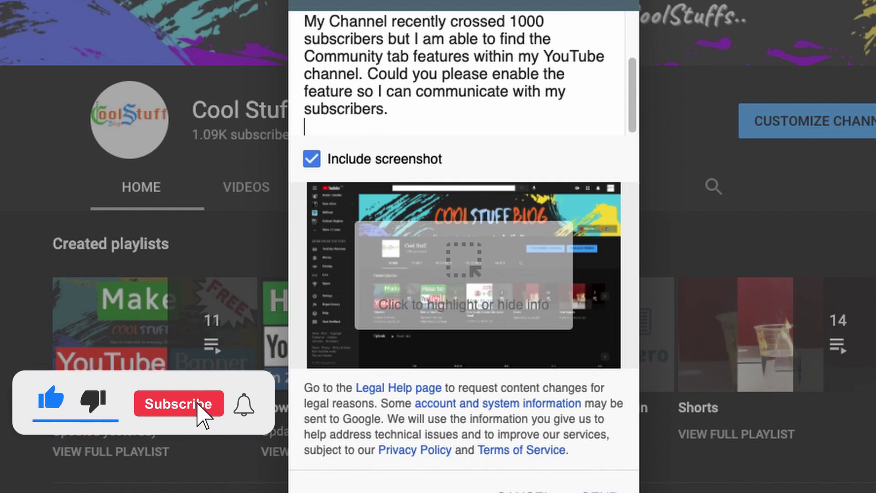
key(Return)
text(Manty)
key(BackSpace)
key(BackSpace)
text(y6)
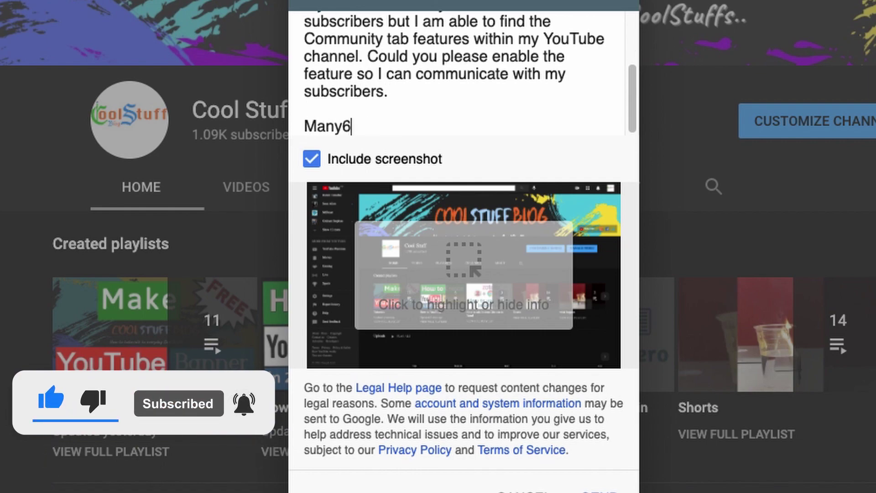
key(BackSpace)
key(BackSpace)
key(BackSpace)
key(BackSpace)
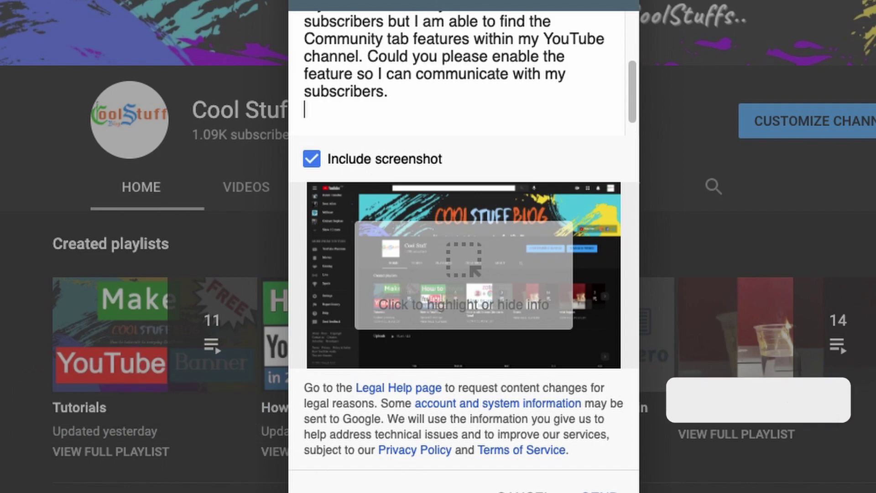
text(YouTube U)
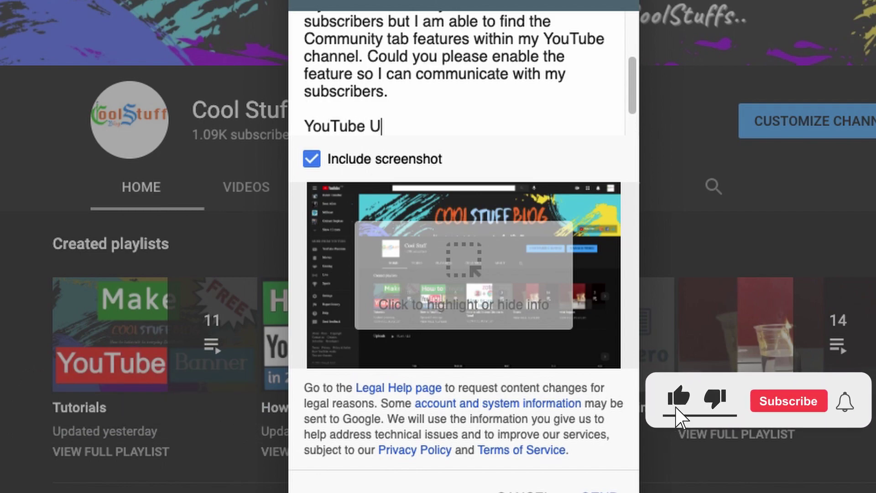
text(RL:)
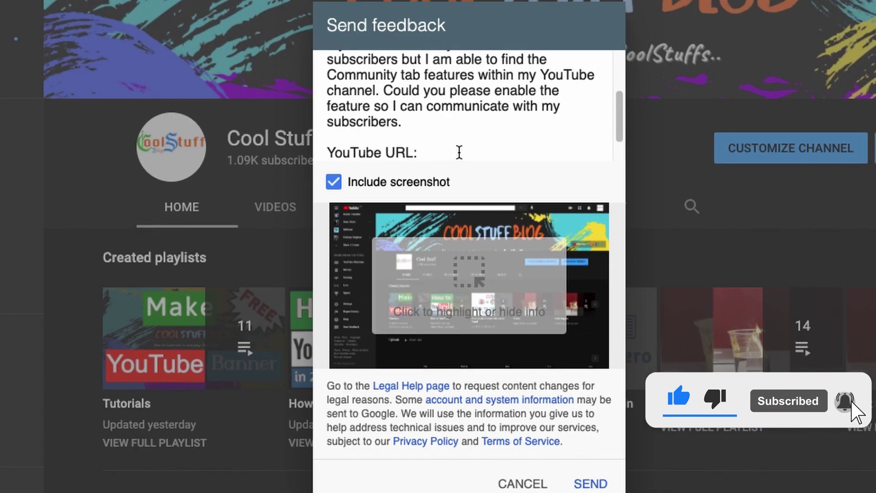
text(https://www.youtube.com/coolstuffblog)
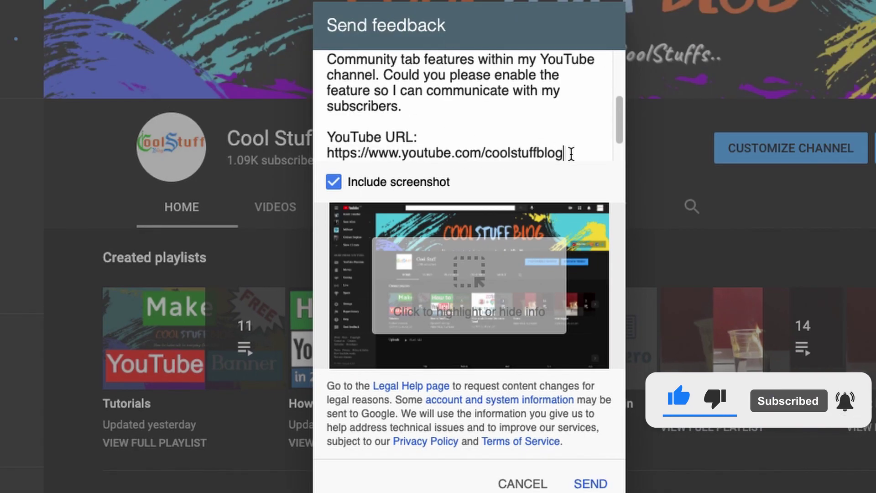
Add a thanks-for-your-help line and sign off 'Best,' with the sender's name from CoolStuffBlog
key(Return)
key(Return)
text(Many)
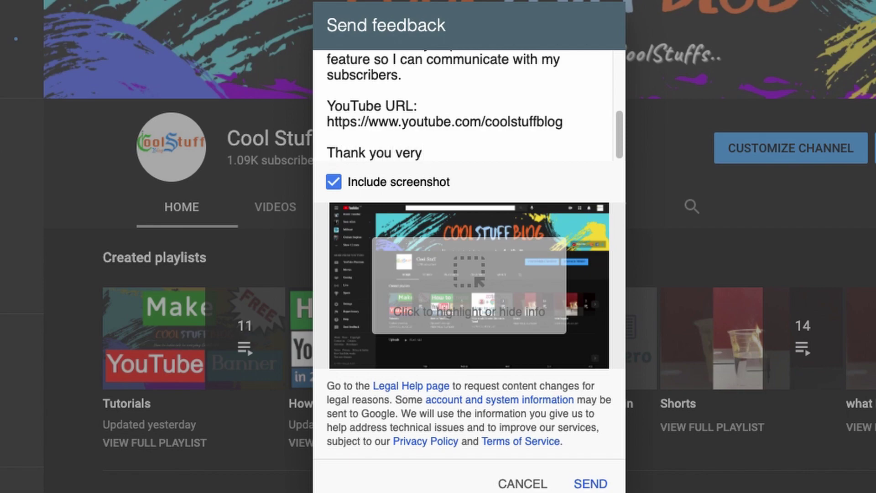
text(or your help.)
key(Return)
key(Return)
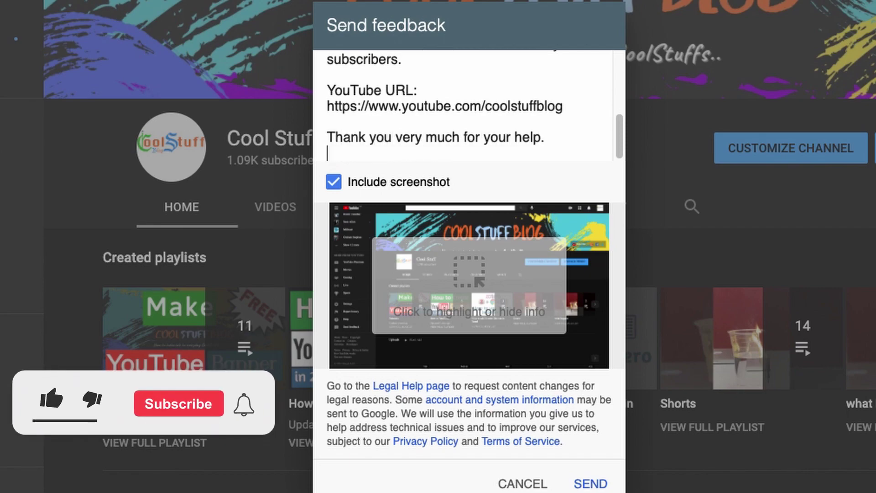
text(Best,)
key(Return)
text(Ke)
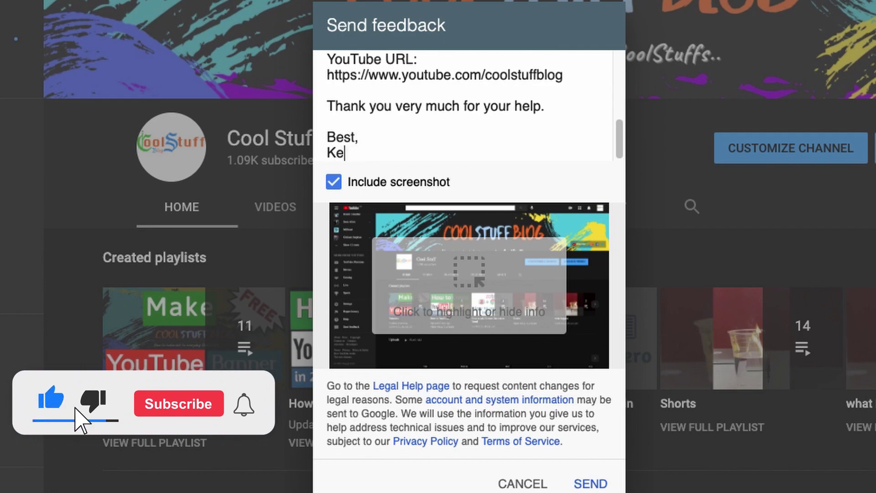
text(shab from Cool)
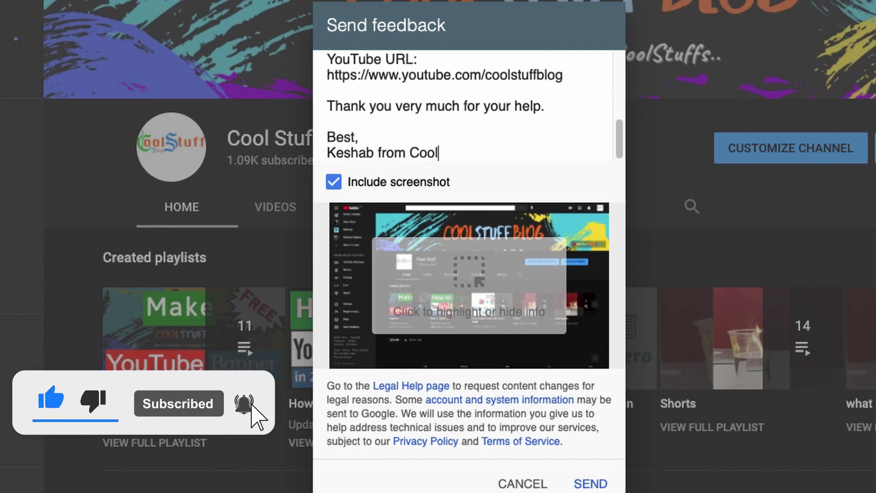
text(StuffBlog)
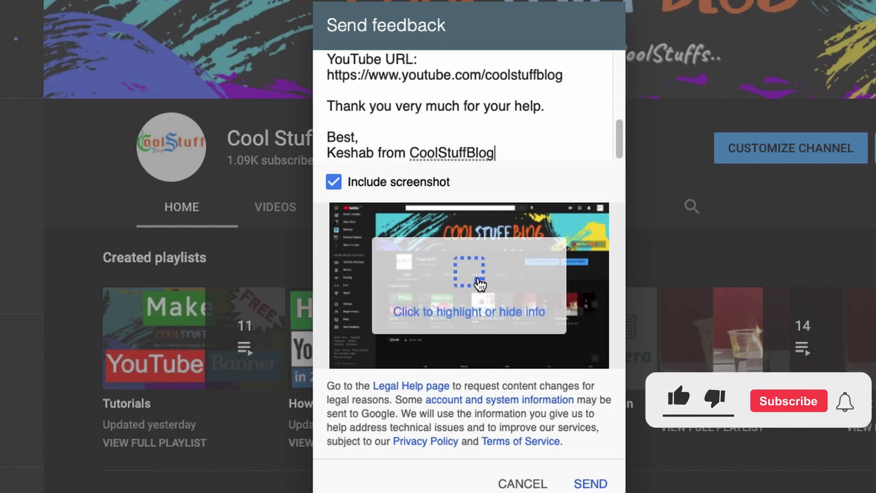
Highlight the channel name, avatar and the row of section tabs in yellow on the screenshot
click(479, 279)
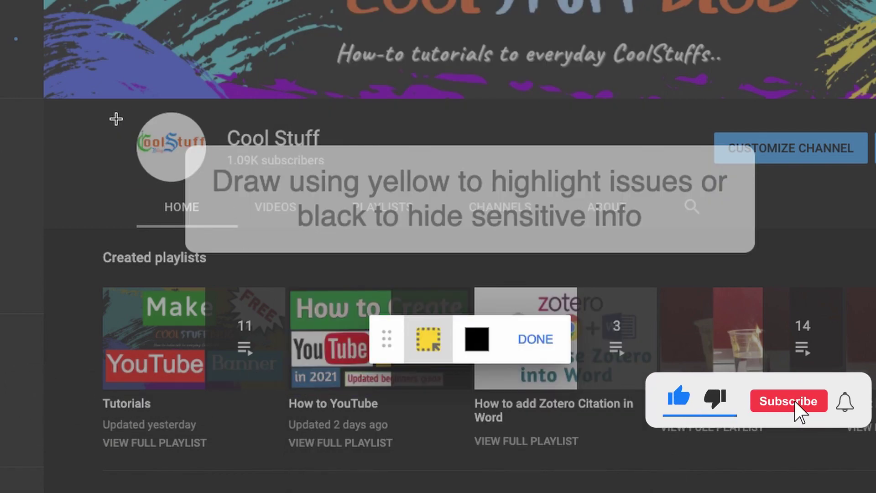
mouse_move(100, 108)
mouse_down()
mouse_move(140, 132)
mouse_move(352, 200)
mouse_move(404, 192)
mouse_up()
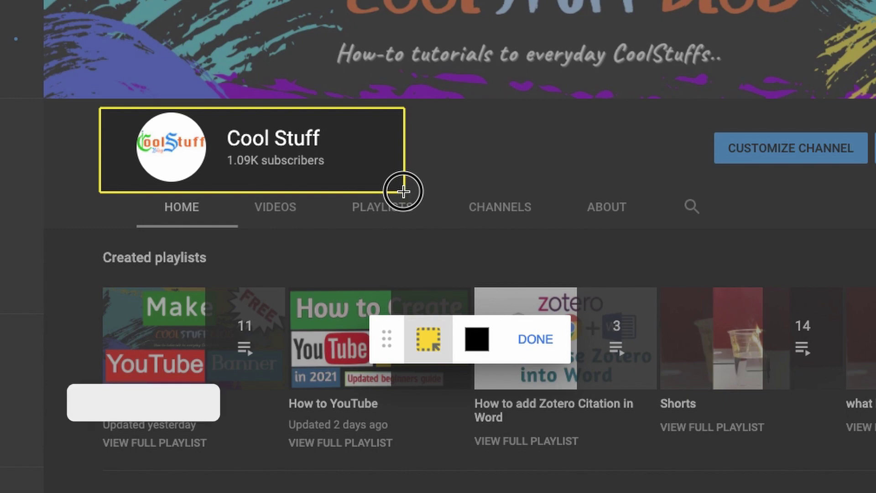
drag(403, 191, 368, 189)
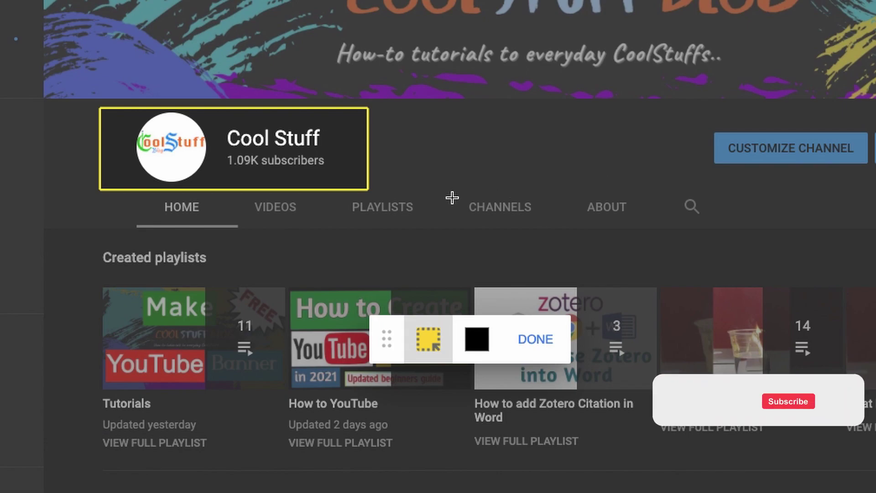
drag(126, 192, 494, 232)
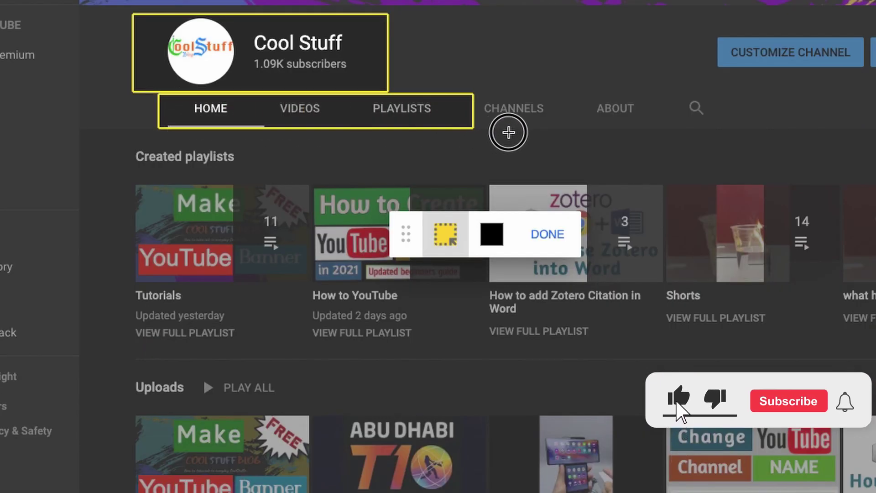
mouse_move(508, 133)
mouse_down()
mouse_move(677, 143)
mouse_move(665, 172)
mouse_move(724, 135)
mouse_move(748, 137)
mouse_up()
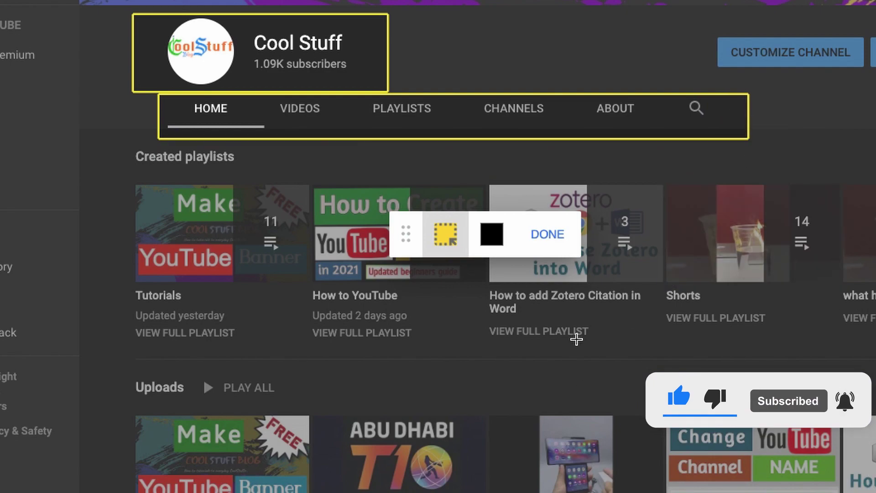
click(545, 235)
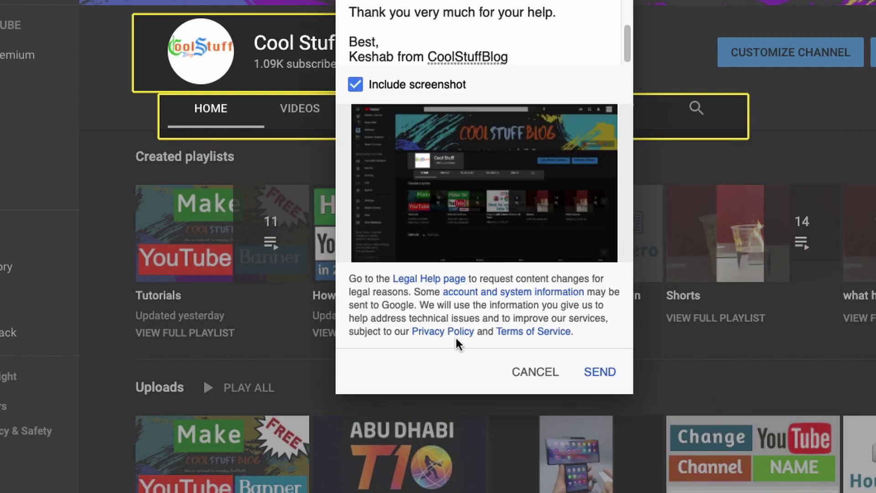
Send the feedback with the highlighted screenshot and acknowledge the thank-you notice
click(602, 373)
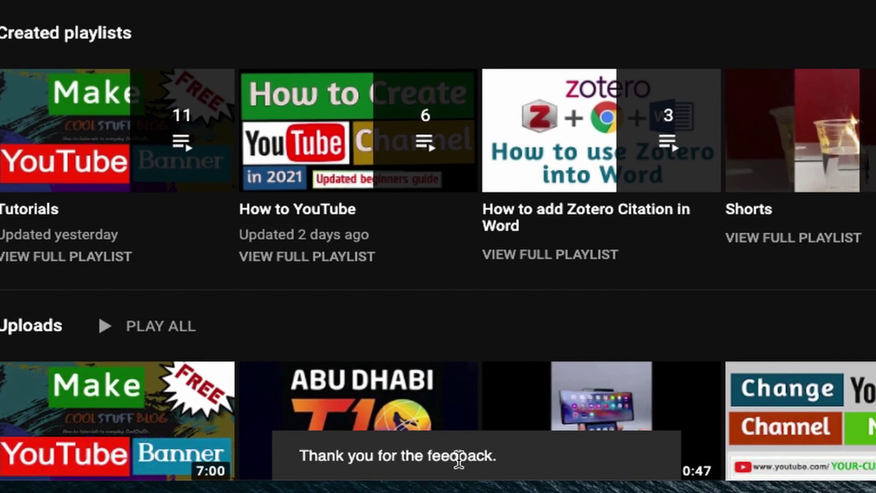
triple_click(475, 450)
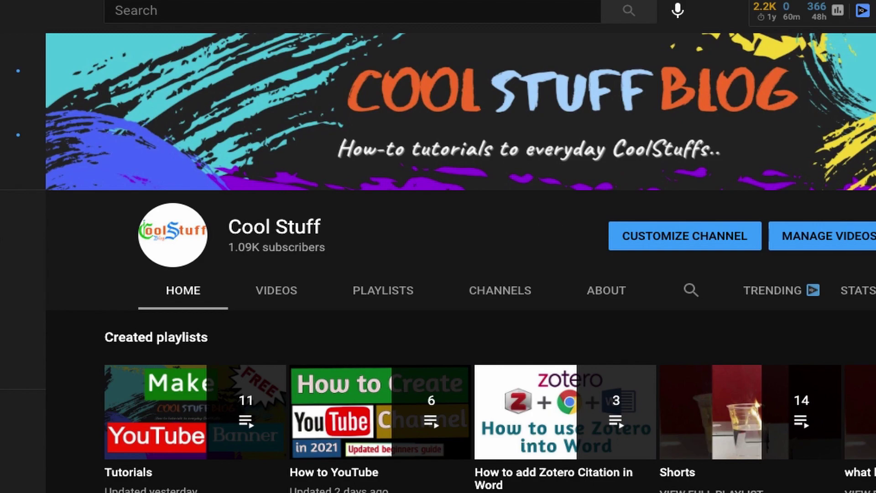
Open a new community post composer from the channel's create options
click(356, 296)
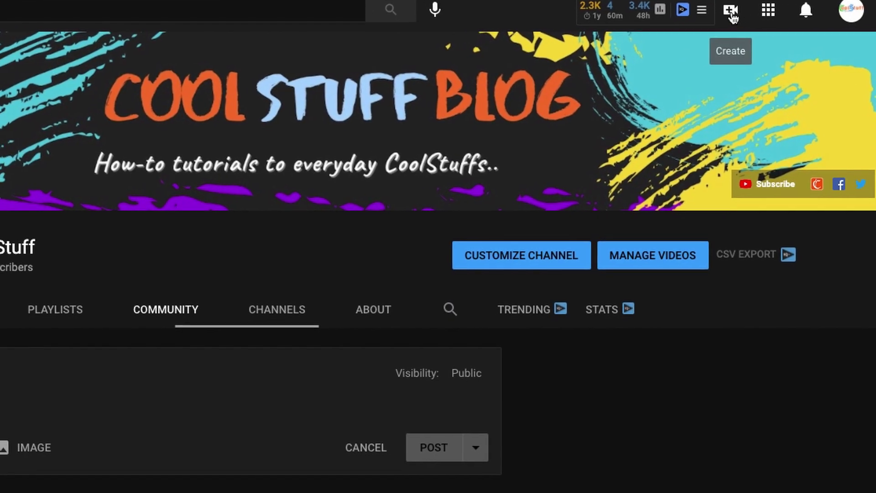
click(727, 22)
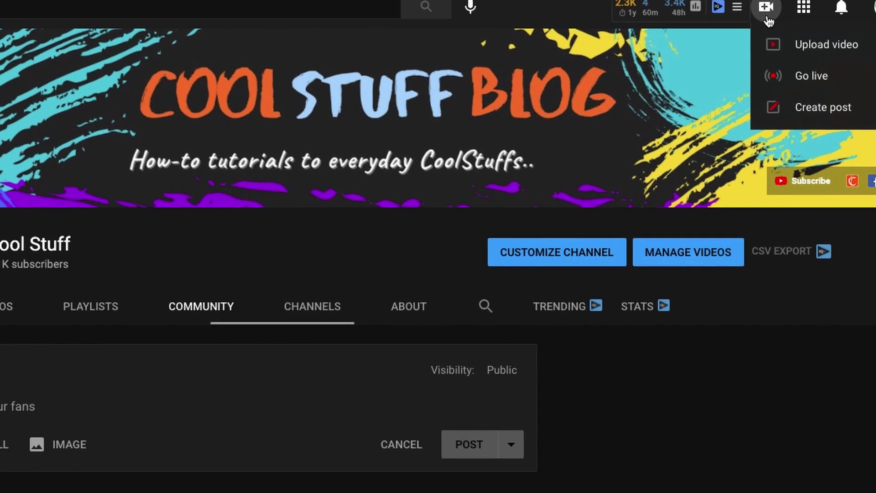
click(839, 98)
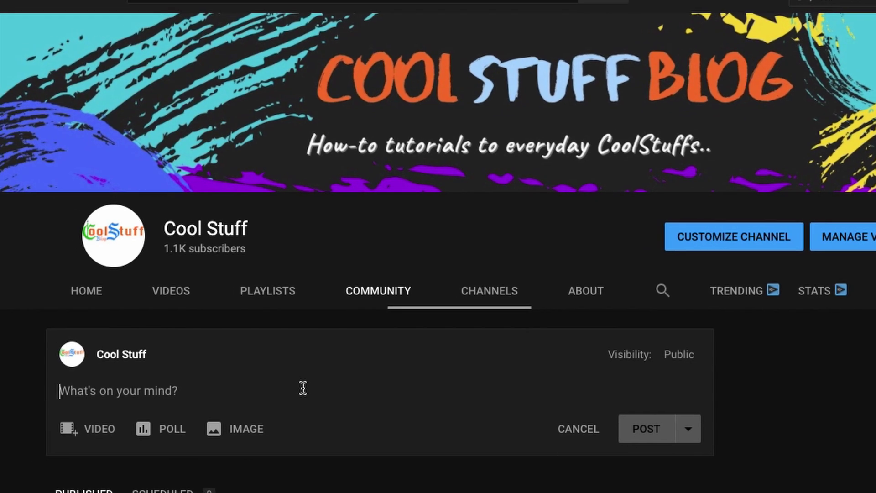
Type a sample regular post with an @ mention search, then delete the mention text
text(Thi)
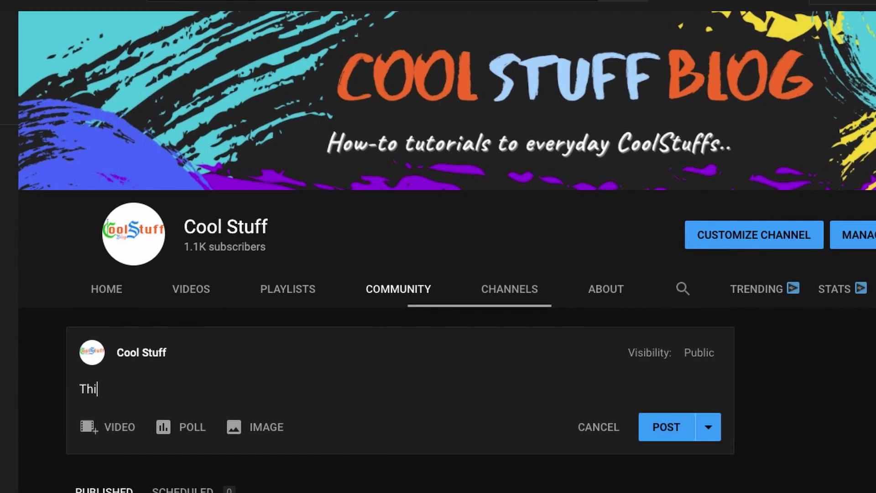
text(s is a )
text(regular post, you can post for your )
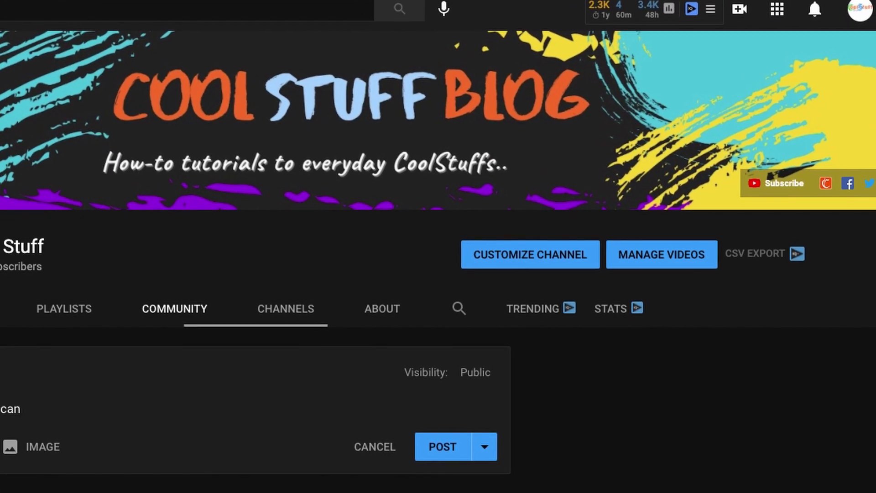
text(subscribers.. inclu)
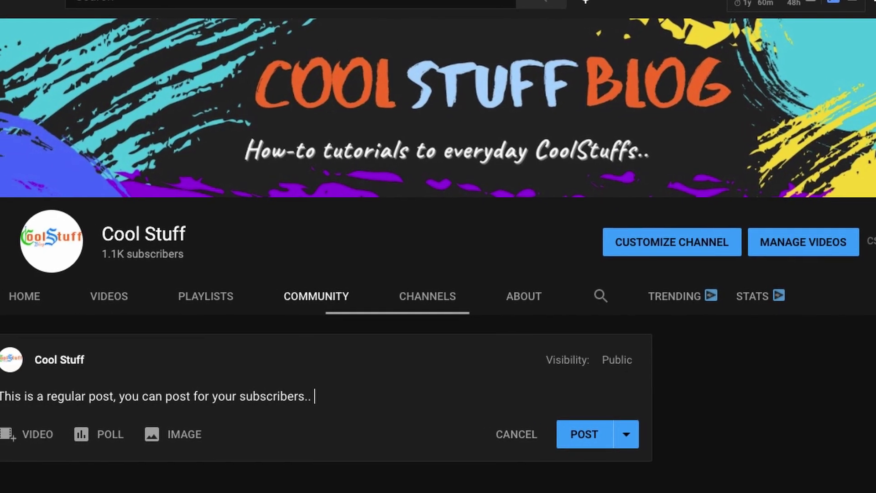
key(BackSpace)
key(BackSpace)
key(BackSpace)
key(BackSpace)
key(BackSpace)
text(t)
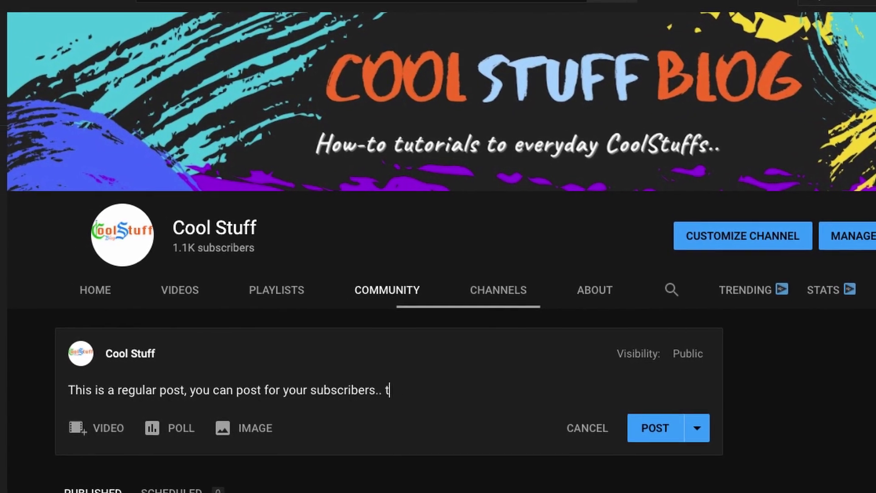
text(ag them with n)
text(ame @na)
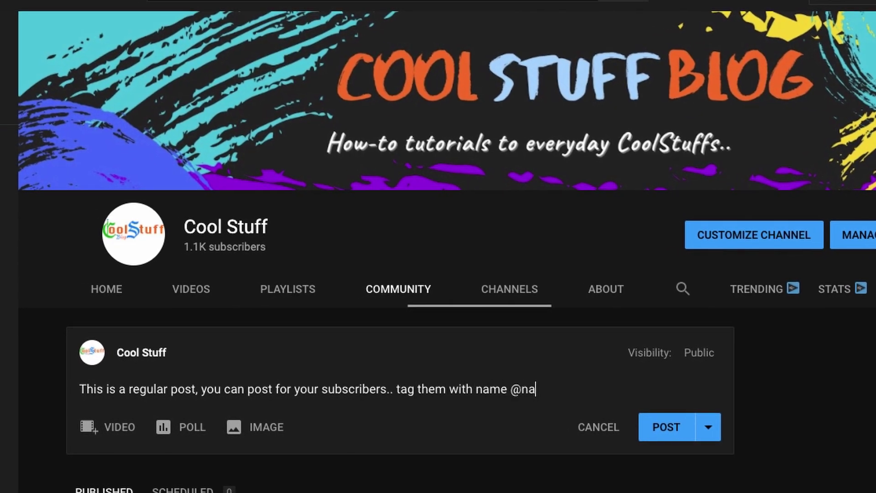
key(BackSpace)
key(BackSpace)
text(subscrf)
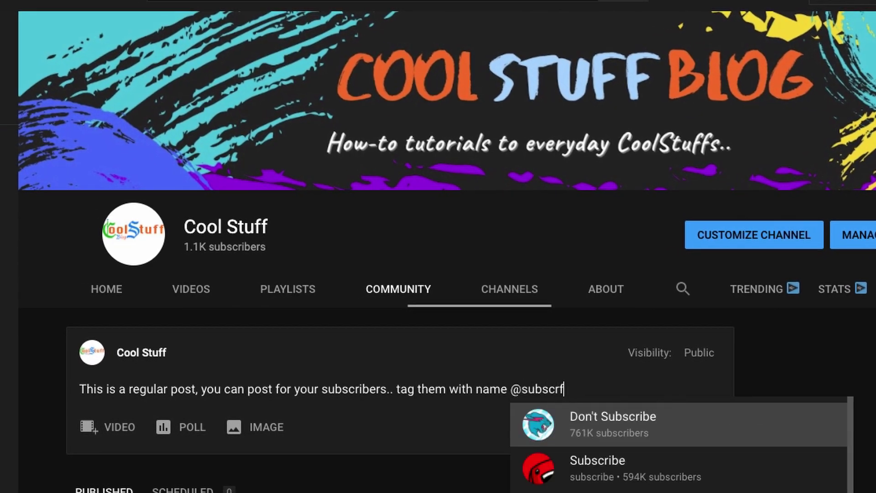
key(BackSpace)
key(BackSpace)
key(BackSpace)
key(BackSpace)
key(BackSpace)
key(BackSpace)
key(BackSpace)
Replace the post text with 'Create a pool for your next content or any contest.'
key(ctrl+a)
key(BackSpace)
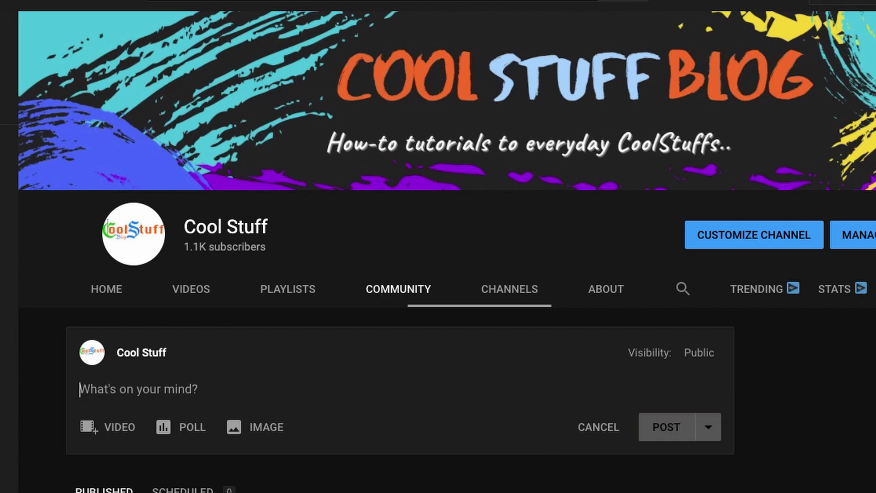
text(Create a pool)
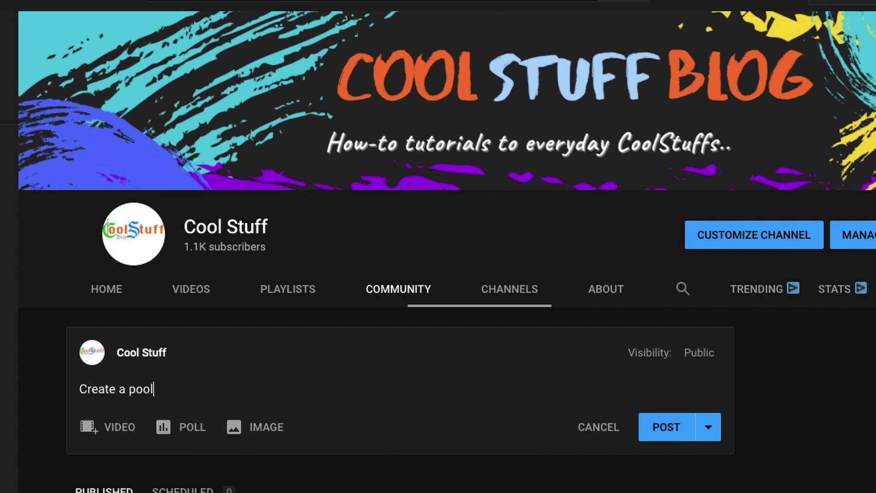
text( for your next content or any contest fo)
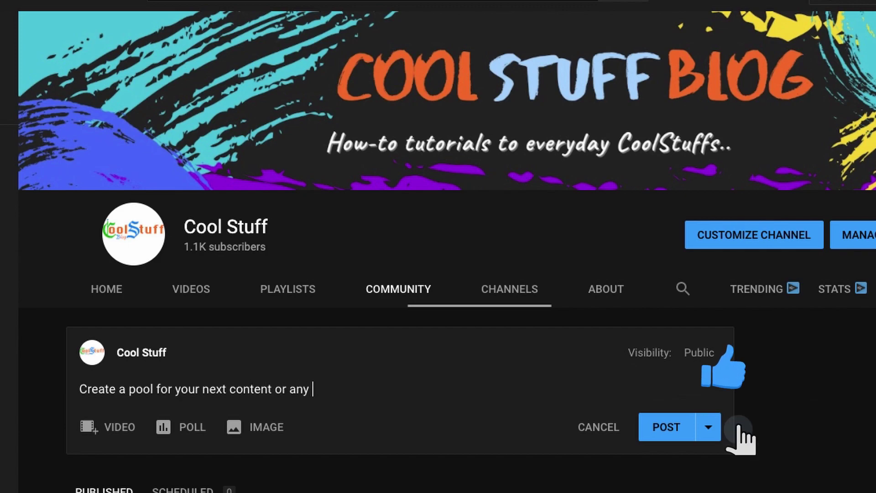
key(BackSpace)
key(BackSpace)
text(.)
Add a poll with options 'Yes', 'No' and 'I don't know', and type 'your title'
click(183, 432)
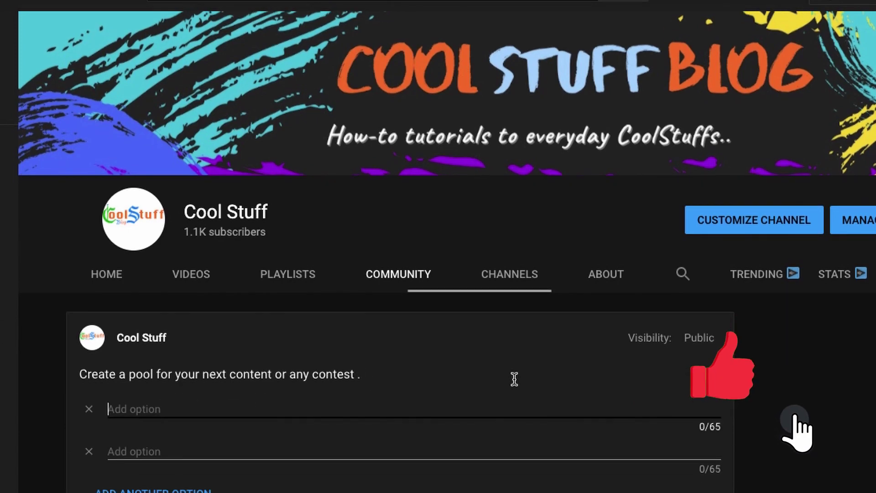
text(Yes)
key(Tab)
text(No)
click(541, 360)
text(your title)
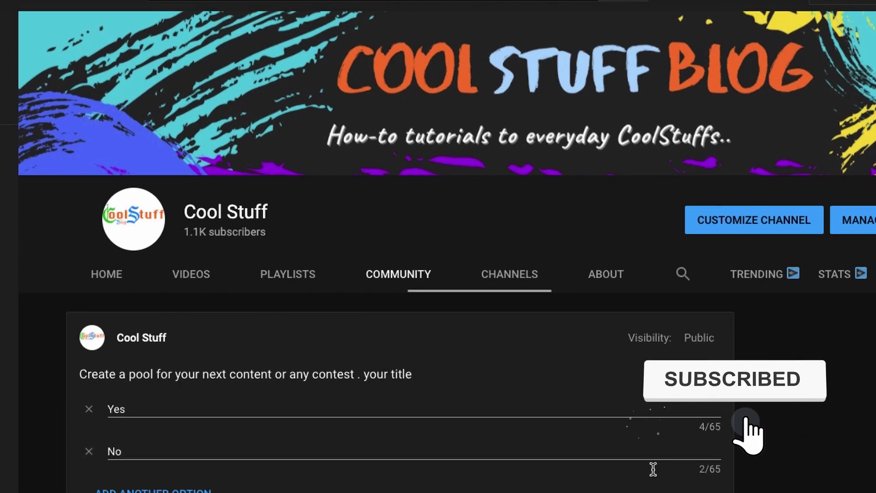
click(153, 490)
text(I don't know)
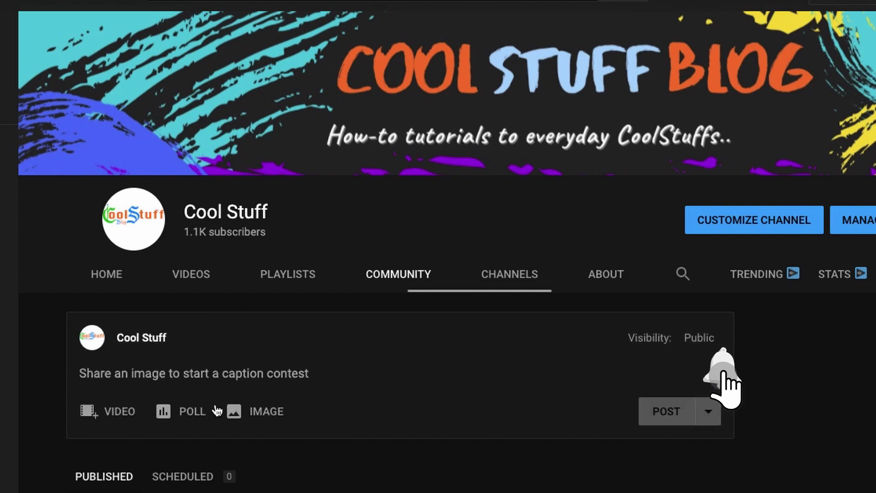
Write a fresh post 'Add video or behind the scene', correcting 'sence' via spelling suggestion
click(303, 368)
text(Add video or be)
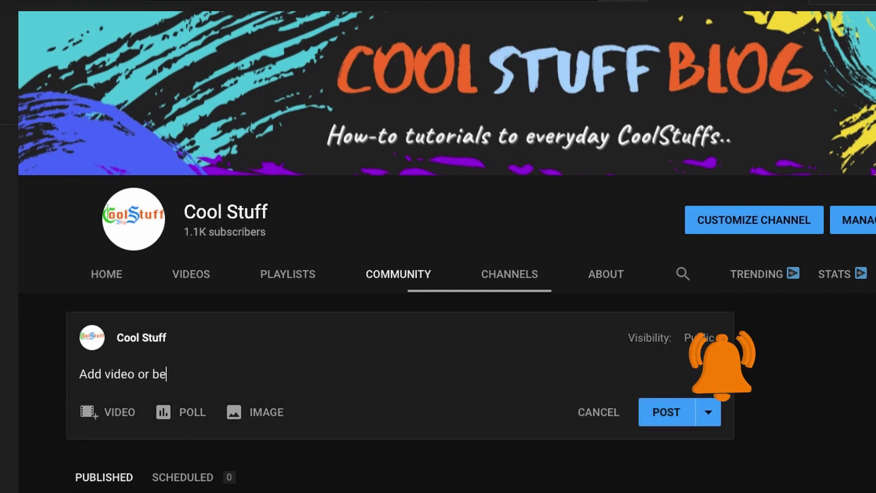
text(hind the sence)
right_click(234, 374)
click(284, 380)
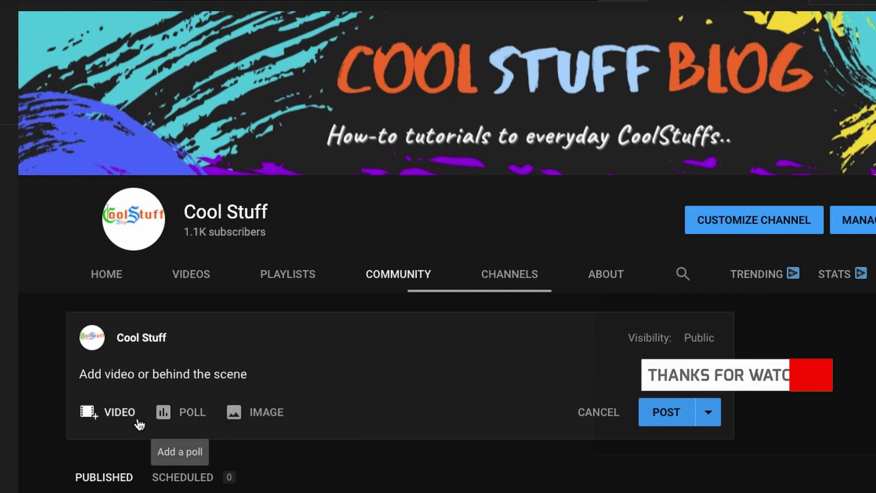
Dismiss the video picker without attaching a video, then select the whole post text
click(137, 421)
click(871, 88)
triple_click(258, 382)
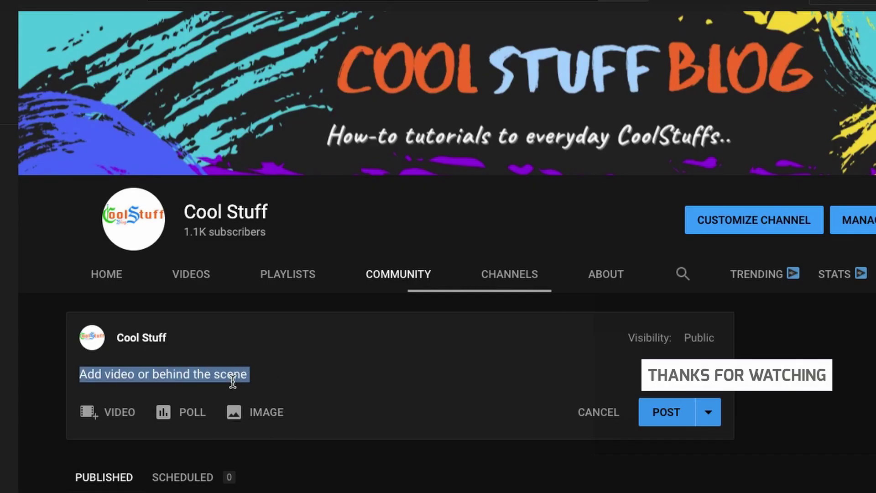